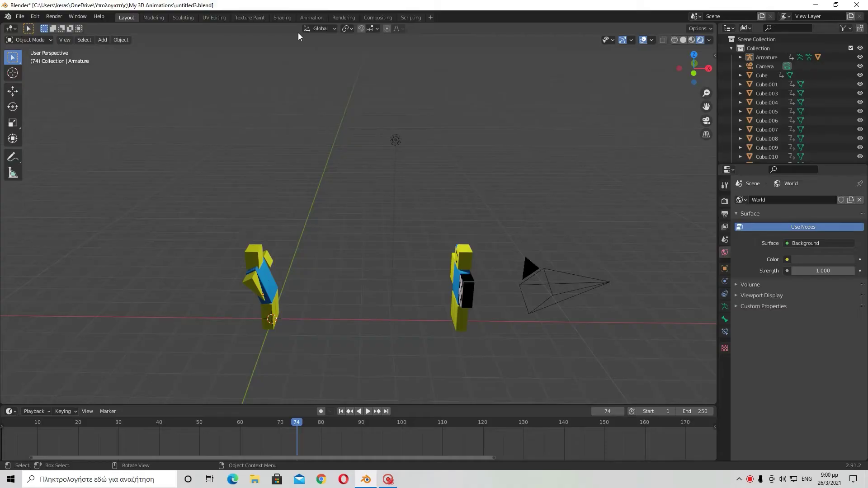
Move the playhead to frame 0, preview the animation briefly and look at both characters from several angles
scroll(495, 154, down, 4)
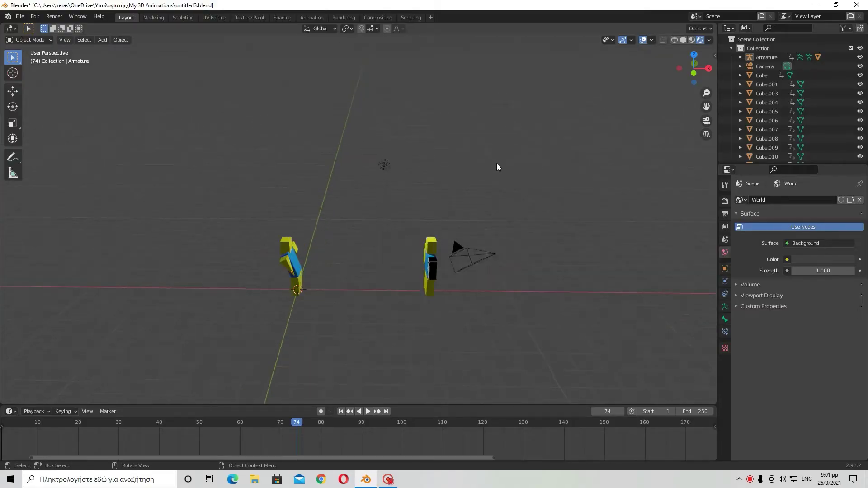
scroll(520, 199, up, 5)
middle_drag(516, 202, 291, 200)
middle_drag(485, 187, 343, 226)
drag(292, 422, 1, 426)
key(space)
key(Escape)
middle_drag(615, 303, 315, 295)
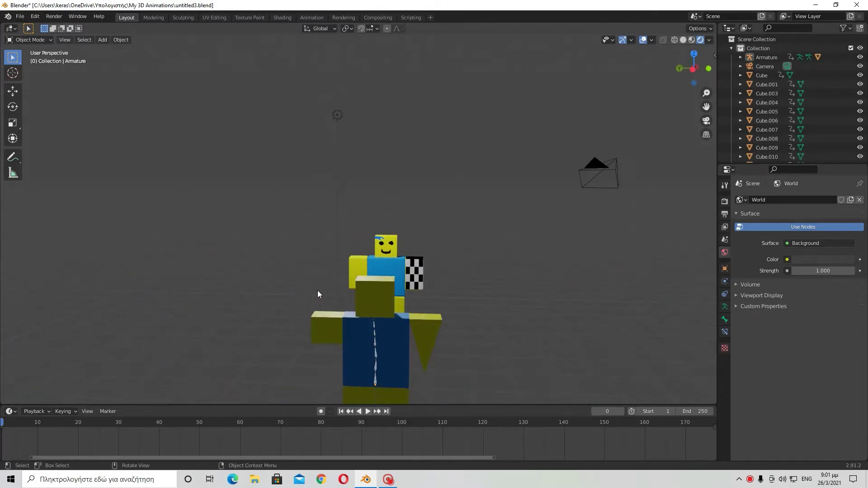
middle_drag(486, 273, 391, 288)
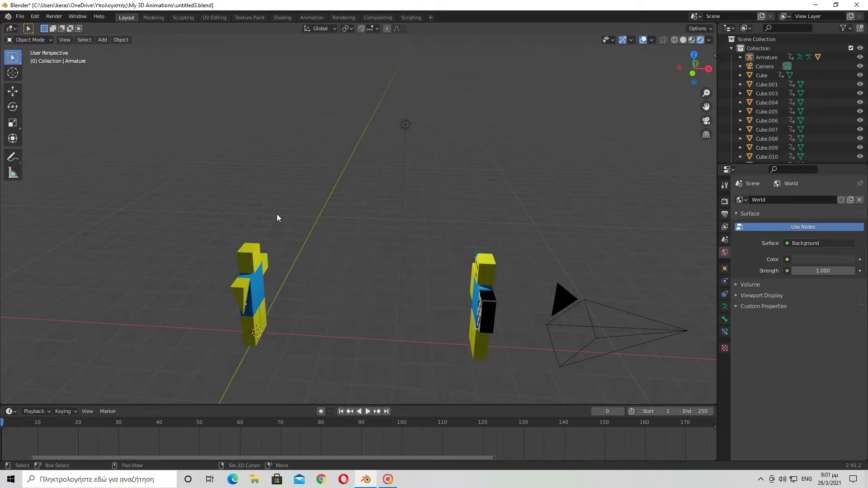
Check the output settings in the Rendering workspace and return to the Layout workspace
click(335, 15)
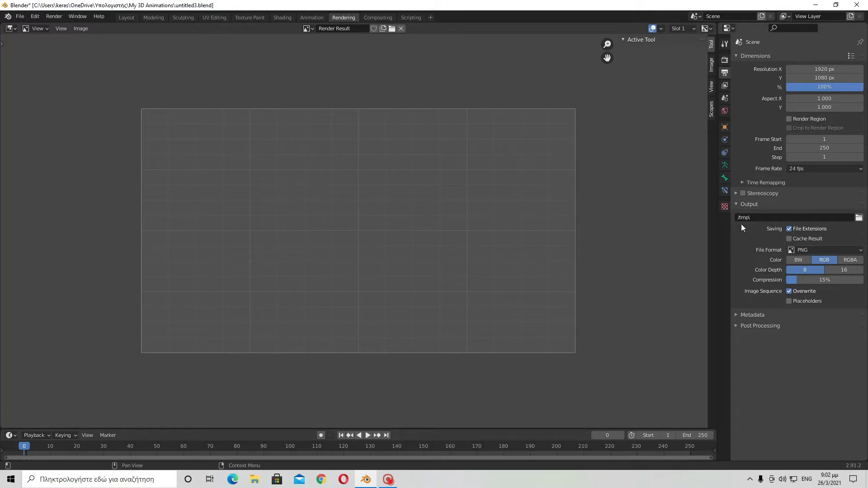
click(131, 17)
middle_drag(427, 251, 154, 317)
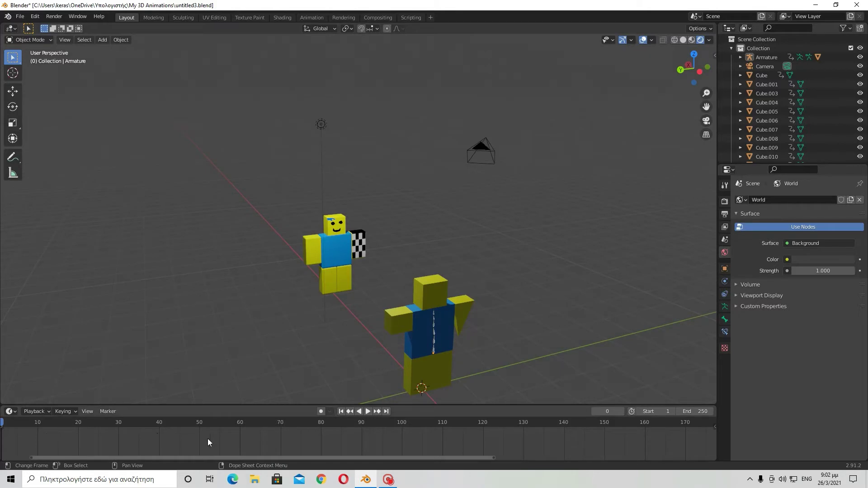
middle_drag(473, 306, 600, 270)
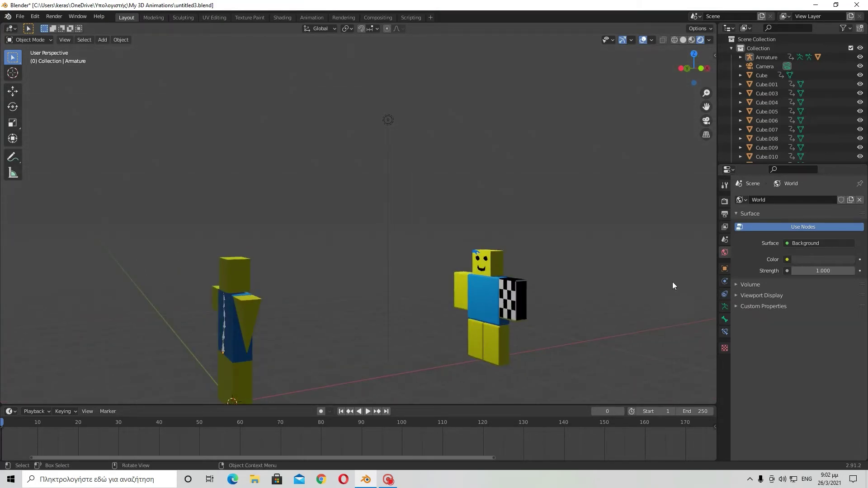
Display the scene's render settings and choose Eevee as the render engine
click(725, 201)
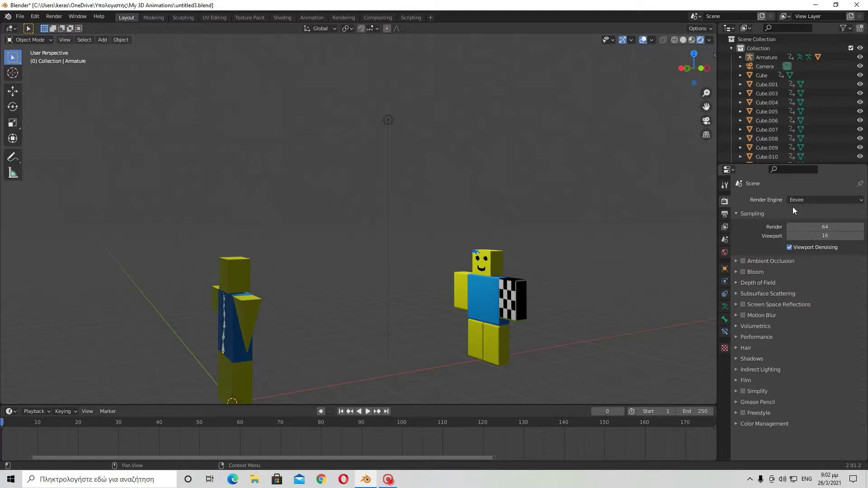
middle_drag(529, 232, 715, 248)
middle_drag(250, 201, 436, 235)
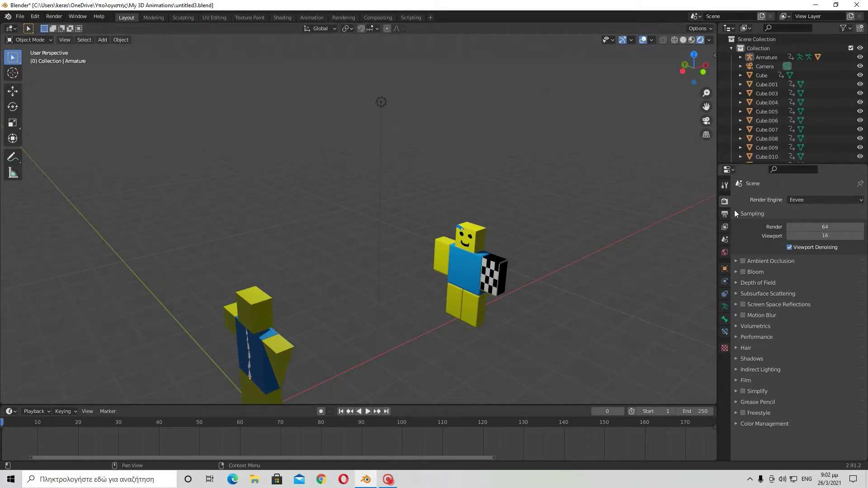
click(799, 201)
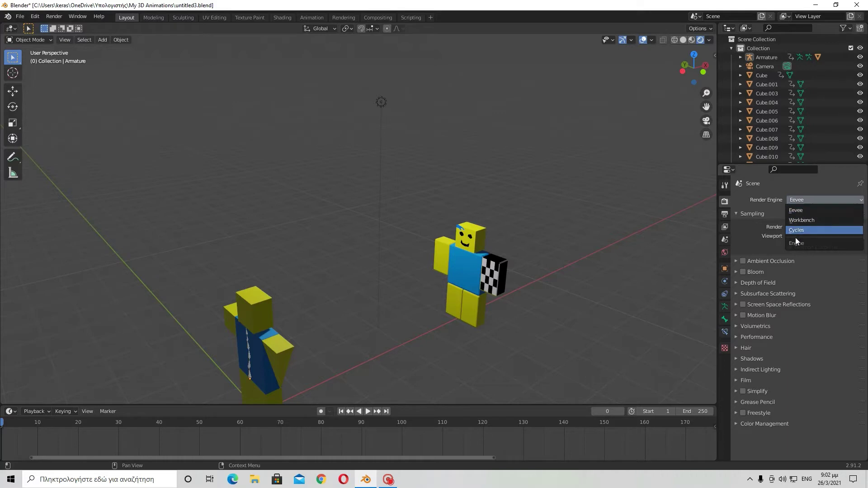
click(802, 209)
Set the render engine to Workbench and switch the viewport to solid shading
click(808, 199)
click(804, 219)
middle_drag(712, 213, 706, 235)
click(811, 200)
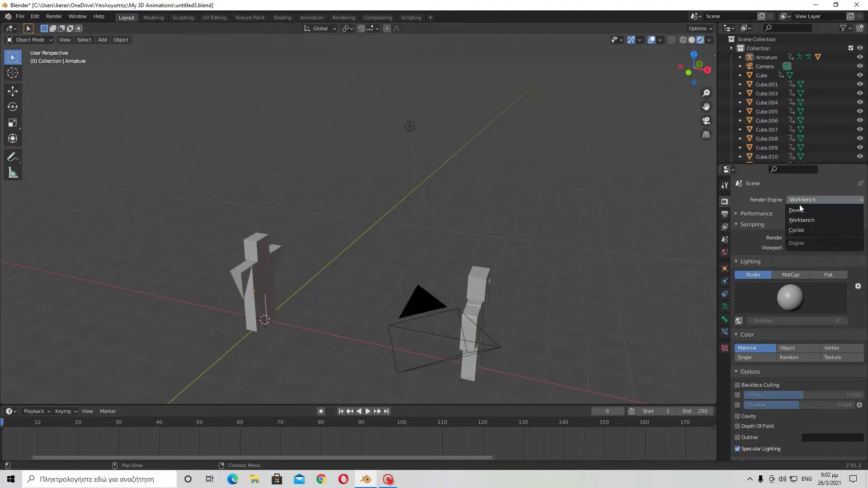
key(z)
Return the render engine to Eevee and try different viewport shading modes, ending in solid shading
click(807, 200)
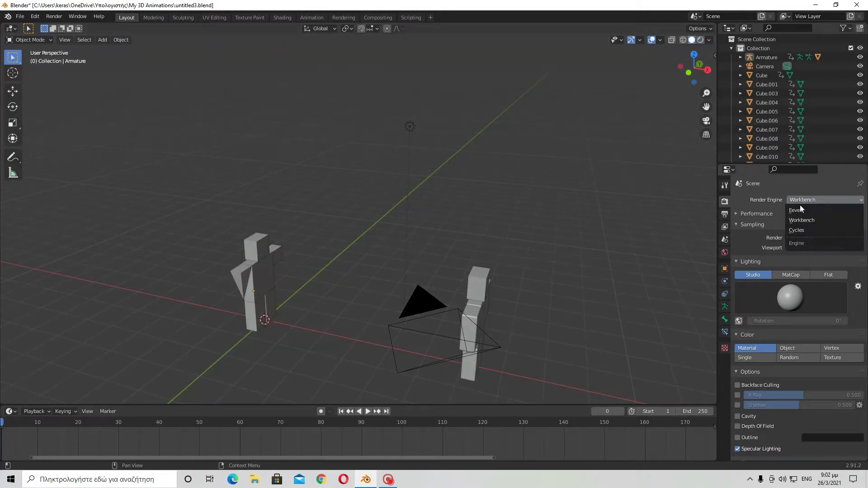
click(800, 210)
key(z)
click(541, 237)
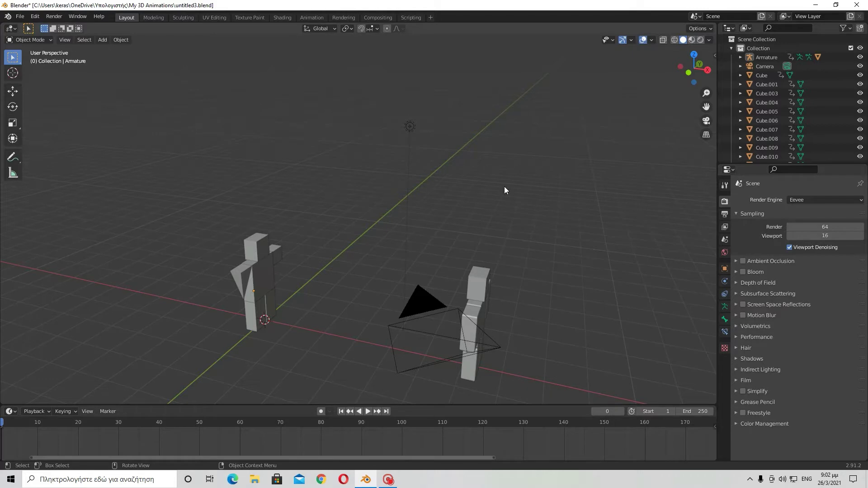
key(z)
click(497, 102)
key(z)
click(609, 163)
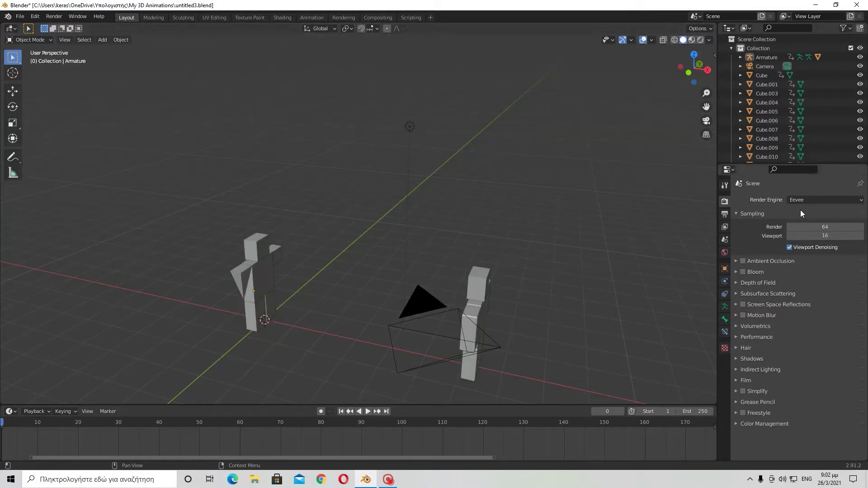
Set the render engine to Workbench with rendered viewport shading
click(803, 201)
click(797, 221)
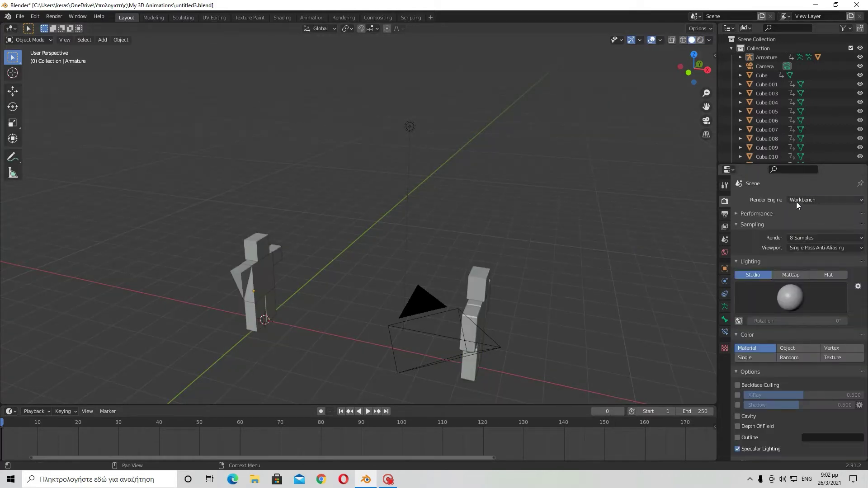
key(z)
click(474, 151)
Switch the render engine to Cycles and inspect both characters in the rendered viewport
click(822, 200)
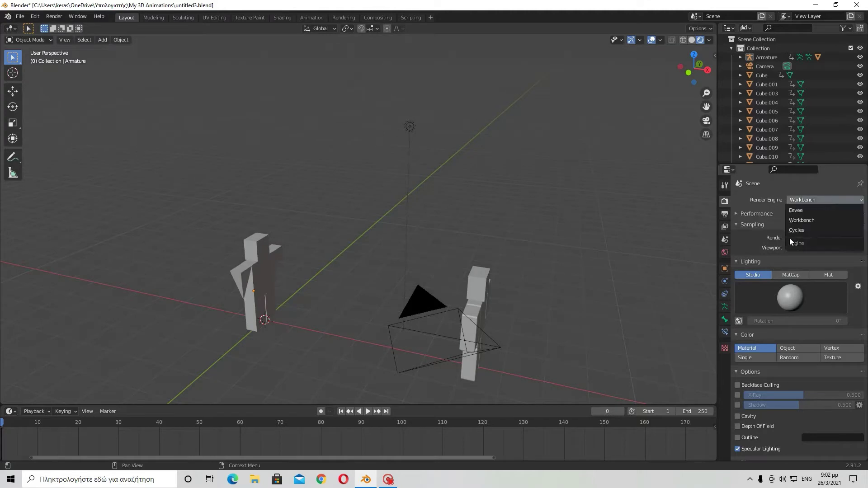
click(803, 230)
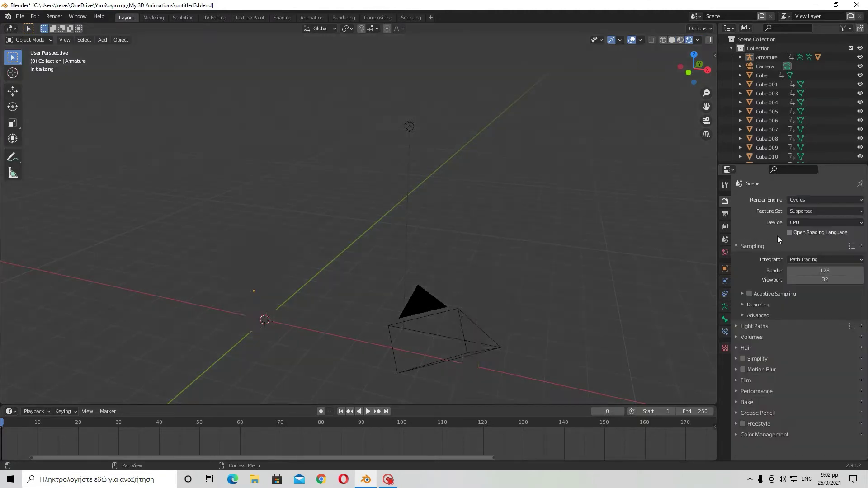
mouse_move(479, 237)
middle_down()
mouse_move(552, 229)
mouse_move(511, 302)
mouse_move(407, 316)
mouse_move(368, 299)
mouse_move(151, 288)
mouse_move(200, 282)
middle_up()
scroll(405, 282, up, 3)
middle_drag(404, 282, 348, 289)
scroll(348, 288, down, 3)
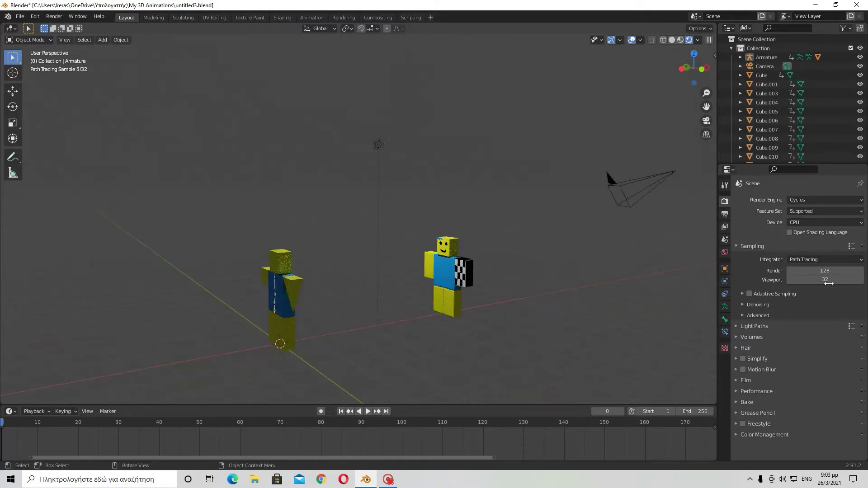
Switch the render engine to Eevee and check the scene through the camera before returning to the perspective view
click(820, 201)
click(814, 210)
middle_drag(521, 278, 506, 312)
middle_drag(523, 279, 429, 307)
click(707, 121)
click(707, 121)
middle_drag(485, 207, 632, 235)
Set the render engine to Cycles again and examine the characters' shading up close
click(804, 200)
click(793, 230)
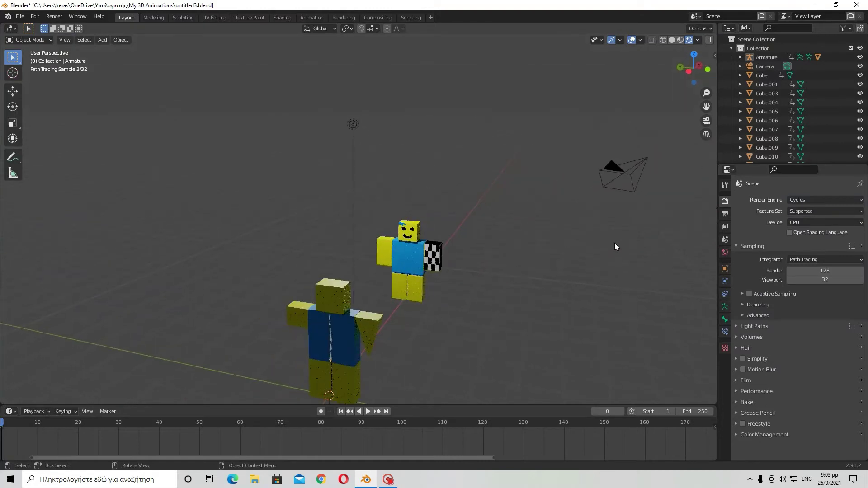
scroll(604, 245, up, 5)
middle_drag(535, 271, 499, 246)
scroll(447, 266, down, 4)
Set the render engine back to Eevee for comparison with Cycles
click(806, 200)
click(789, 210)
scroll(501, 225, down, 3)
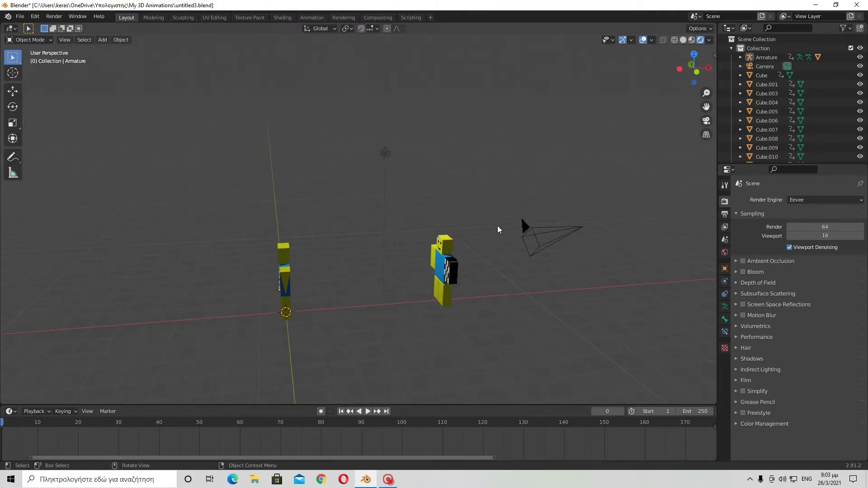
scroll(501, 226, down, 2)
scroll(480, 246, up, 4)
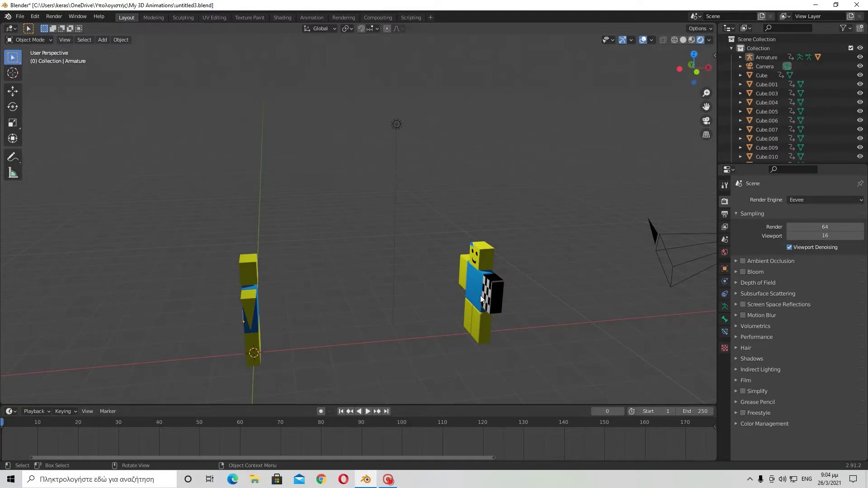
Examine how Eevee renders the two characters from different distances and angles
scroll(455, 285, down, 1)
scroll(454, 284, up, 1)
middle_drag(481, 287, 426, 289)
scroll(459, 285, up, 2)
scroll(539, 288, up, 1)
scroll(577, 279, down, 1)
scroll(529, 277, up, 2)
scroll(427, 289, down, 1)
scroll(427, 289, up, 1)
scroll(442, 287, up, 1)
middle_drag(500, 268, 472, 272)
scroll(471, 272, down, 1)
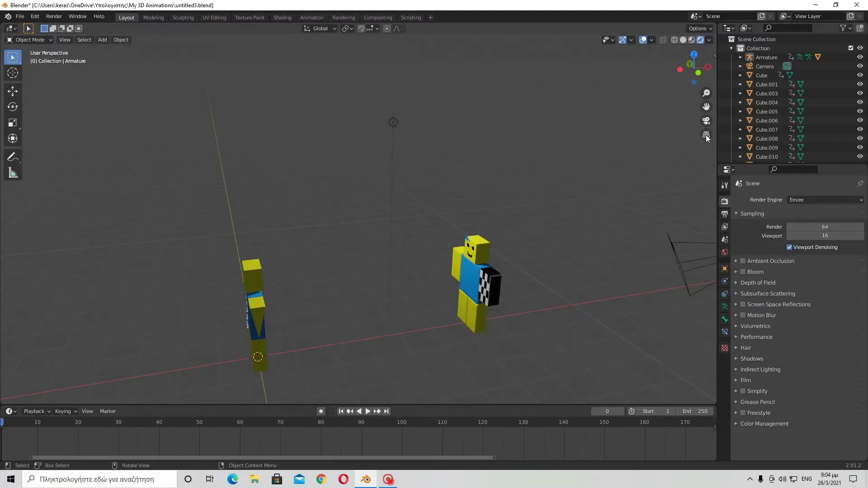
Switch the render engine to Cycles and view the characters from behind the armature figure
click(819, 200)
click(798, 230)
middle_drag(522, 240, 557, 234)
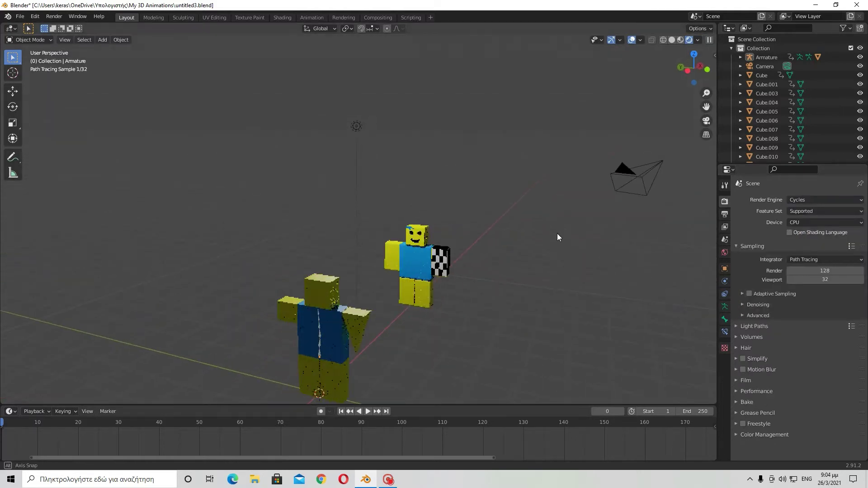
Switch the render engine back to Eevee and view both characters from above
click(814, 199)
click(802, 210)
middle_drag(620, 221, 513, 274)
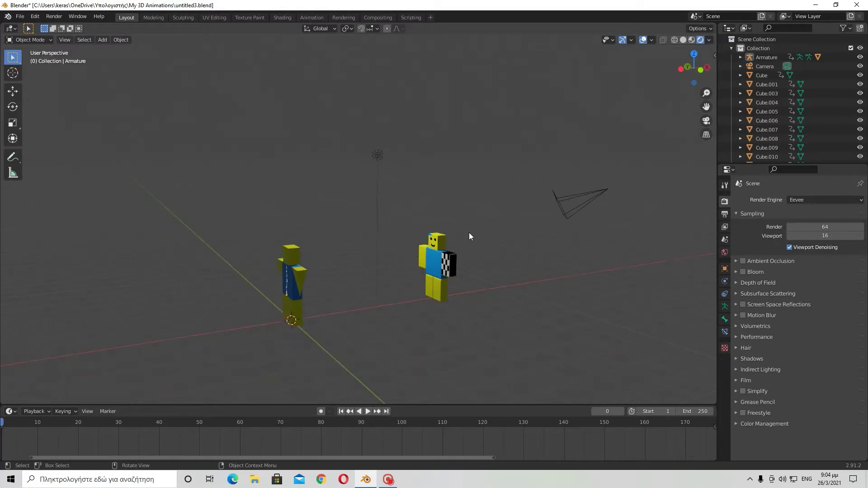
middle_drag(360, 283, 446, 325)
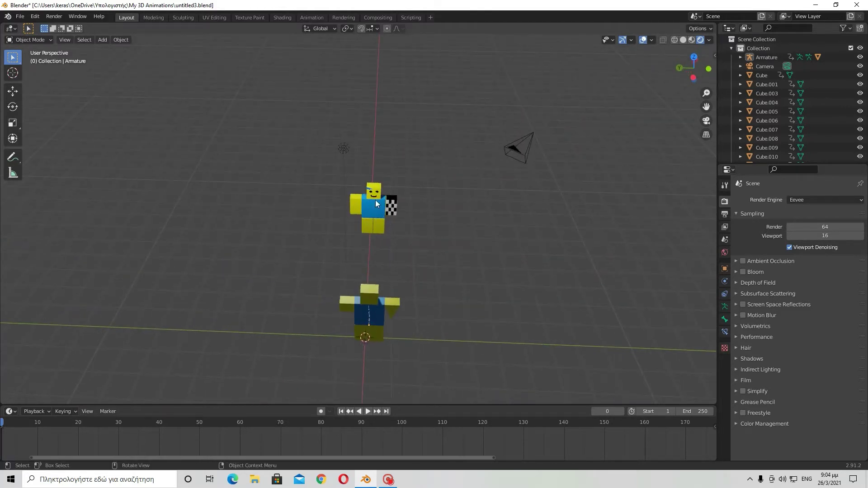
Box-select all parts of both characters, look at the selection, and clear it
drag(358, 180, 407, 315)
drag(425, 359, 425, 359)
middle_drag(385, 213, 373, 202)
drag(348, 180, 442, 300)
middle_drag(452, 272, 381, 249)
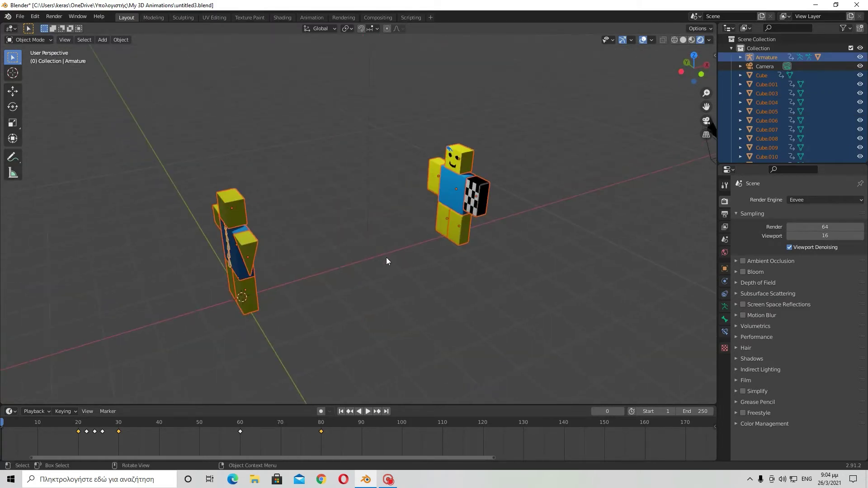
click(498, 261)
Set the render engine to Cycles and inspect the path-traced characters up close
middle_drag(524, 264, 501, 262)
click(818, 201)
click(810, 225)
middle_drag(510, 263, 524, 251)
scroll(581, 251, up, 4)
scroll(525, 251, down, 2)
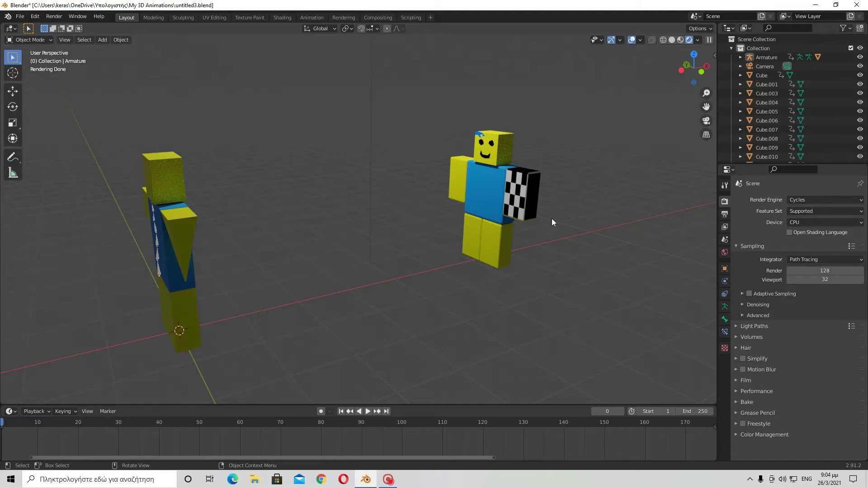
scroll(558, 222, up, 1)
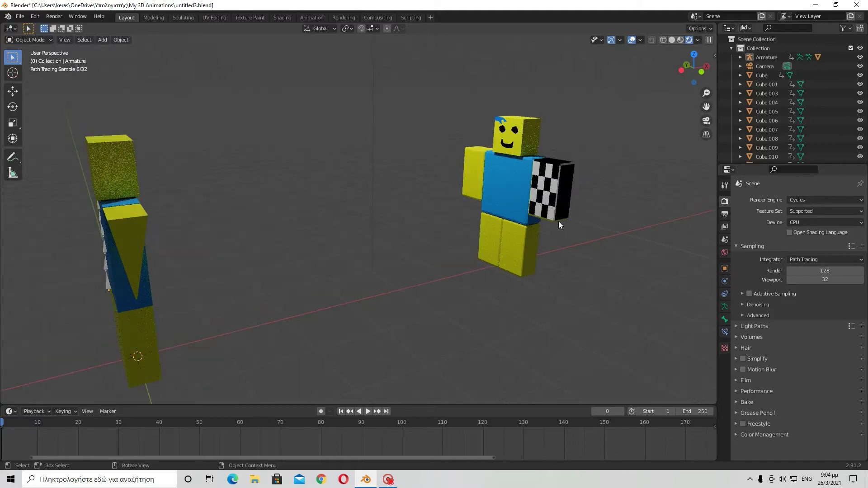
scroll(558, 221, down, 1)
middle_drag(547, 223, 517, 224)
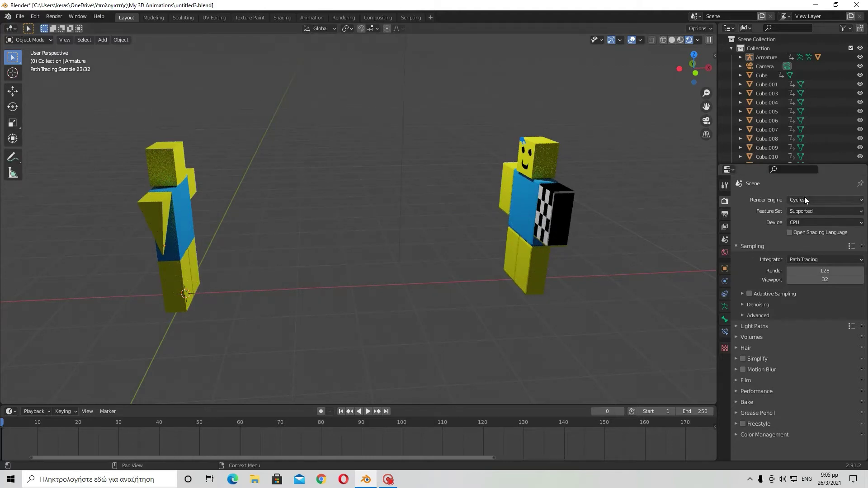
Examine the Cycles shading from behind the characters, through the camera, and from the front
middle_drag(660, 223, 476, 231)
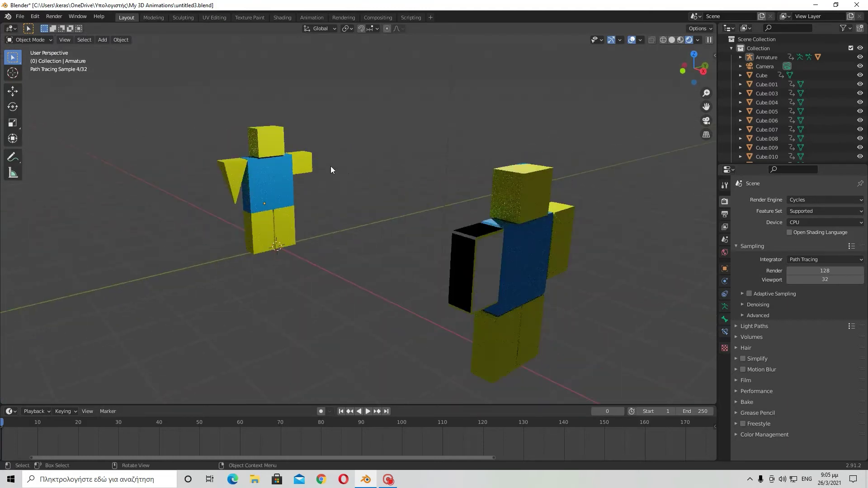
middle_drag(521, 200, 500, 234)
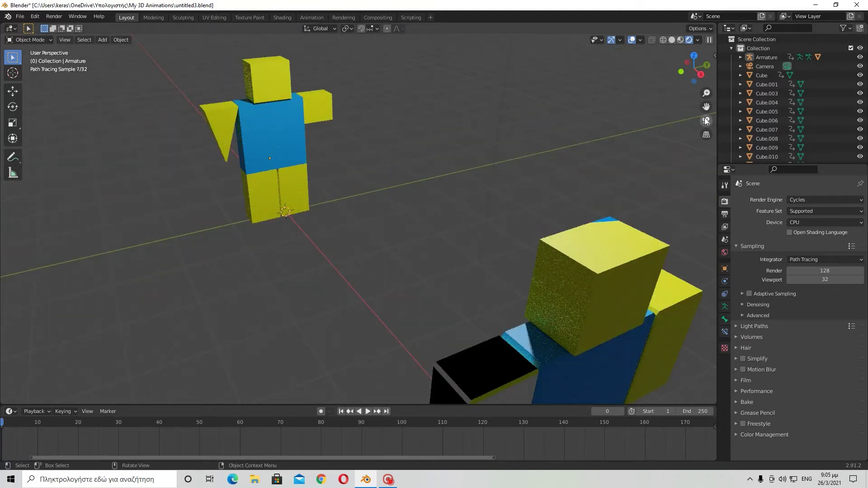
click(707, 120)
click(706, 121)
middle_drag(510, 169, 558, 184)
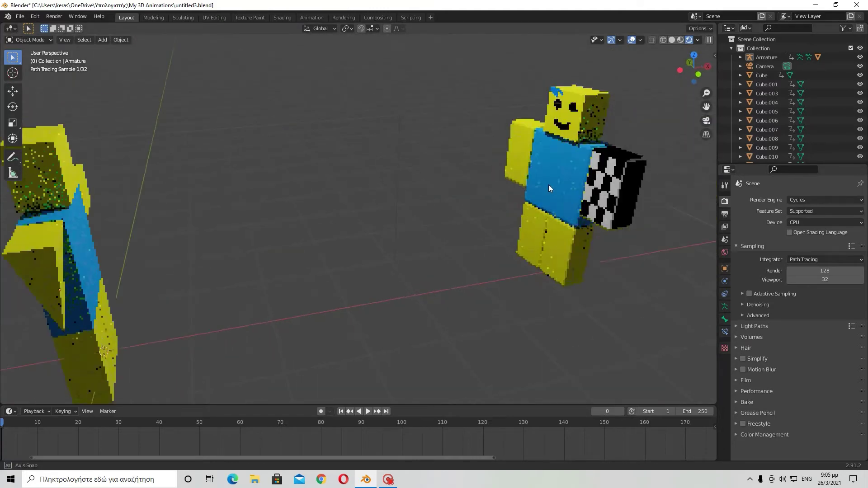
scroll(556, 191, down, 4)
scroll(575, 194, up, 3)
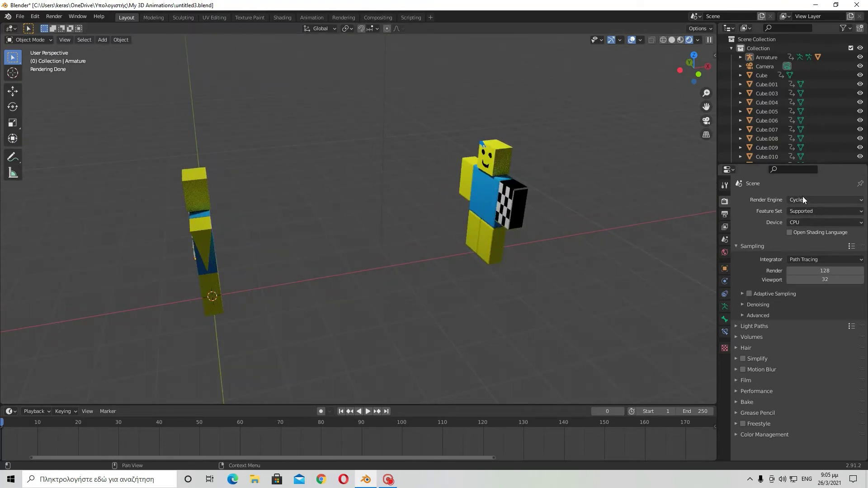
Review the Cycles device options and choose CPU as the render device
click(802, 223)
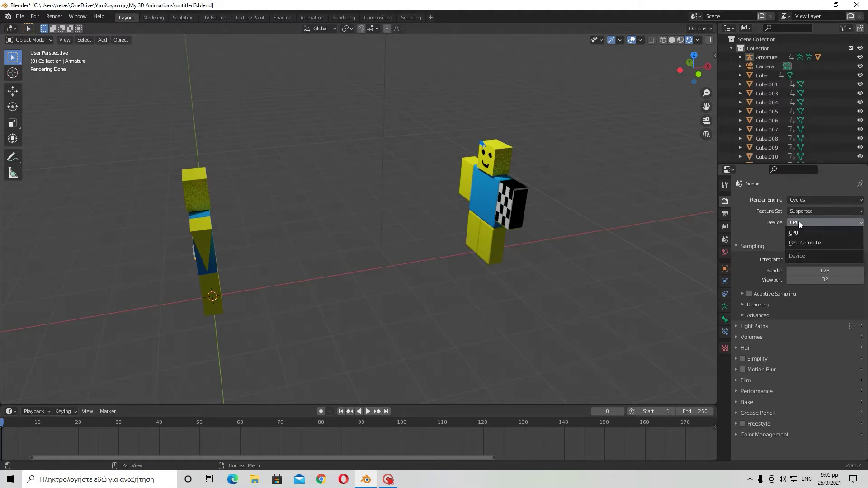
scroll(517, 232, up, 1)
scroll(517, 232, down, 1)
click(827, 222)
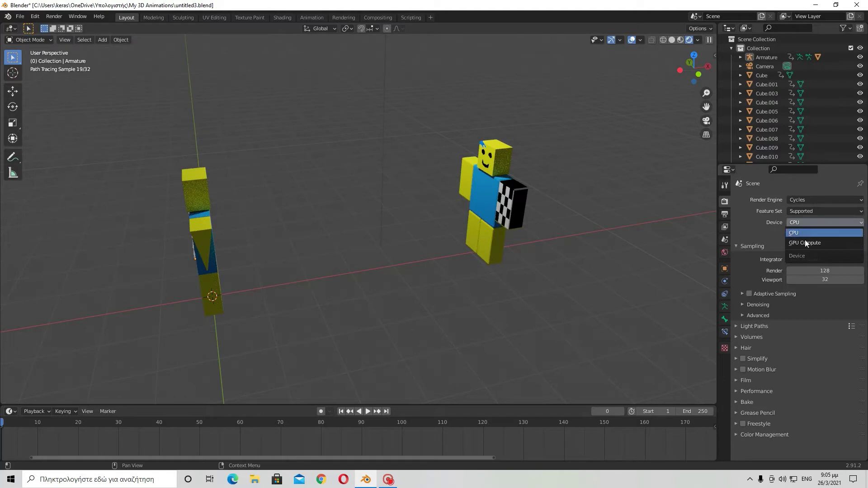
click(796, 232)
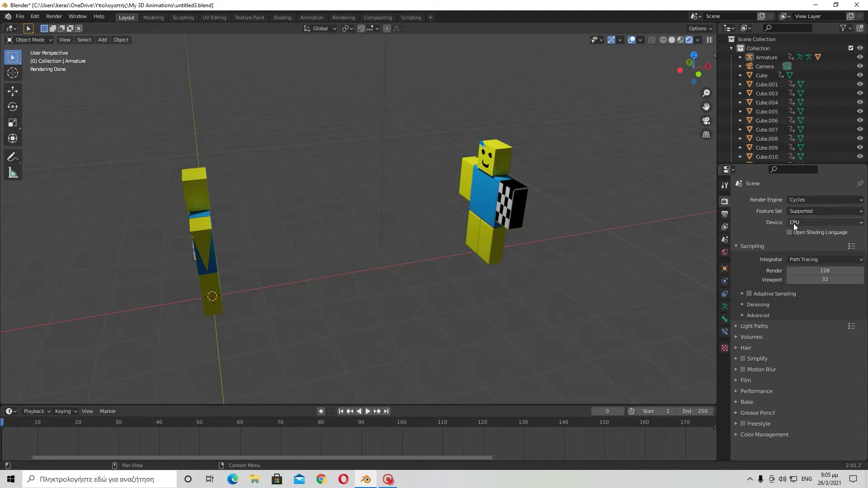
Try GPU Compute as the Cycles render device, look at the characters, and switch back to CPU
click(799, 224)
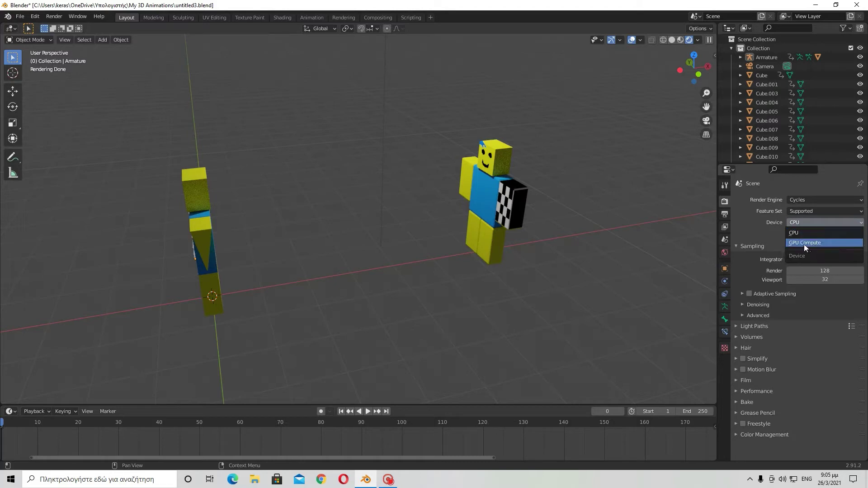
click(799, 244)
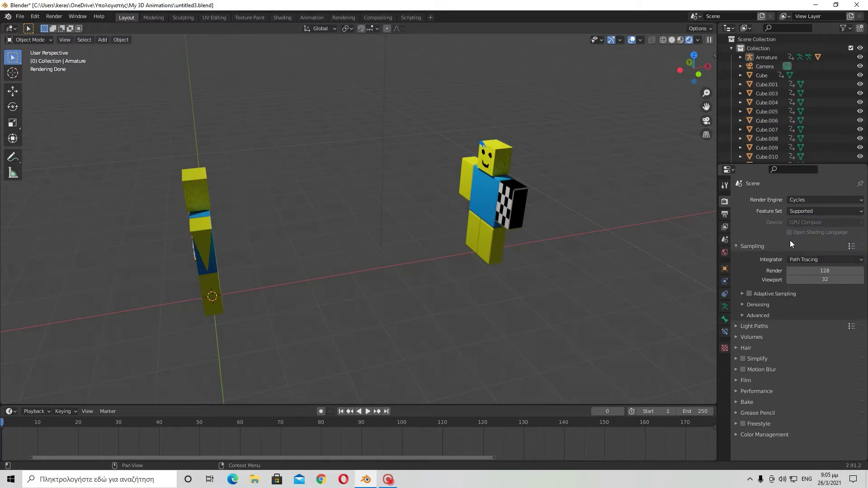
mouse_move(611, 208)
middle_down()
mouse_move(503, 198)
mouse_move(571, 203)
middle_up()
click(802, 222)
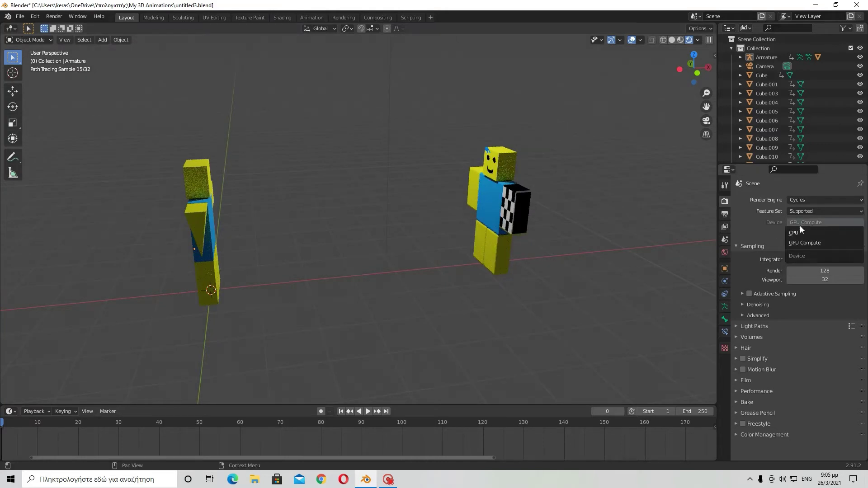
click(802, 222)
click(796, 230)
middle_drag(508, 218, 473, 215)
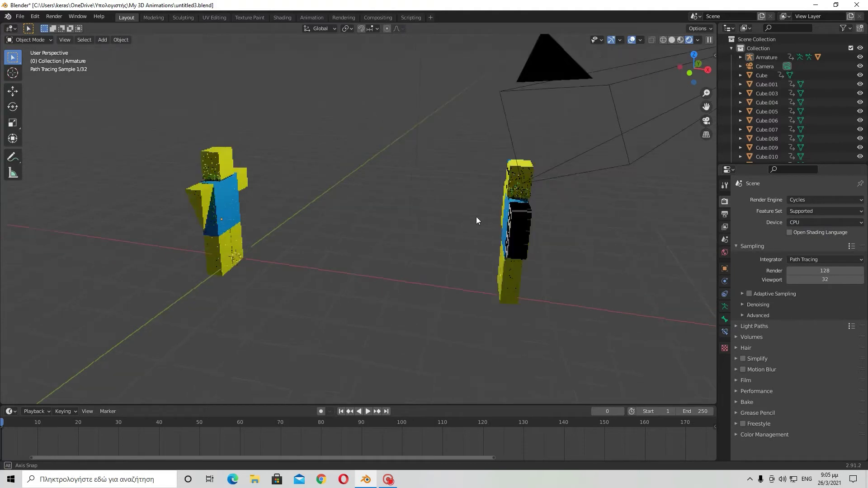
Set the render engine to Eevee and look at the characters' shading from another angle
click(825, 202)
click(817, 209)
middle_drag(541, 236, 476, 204)
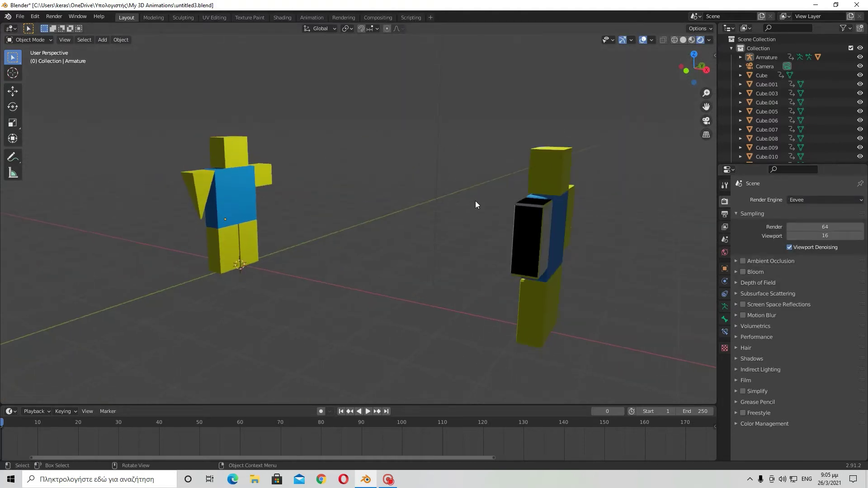
Look briefly at the Rendering workspace, return to Layout, and view both characters from the front
click(276, 17)
click(335, 17)
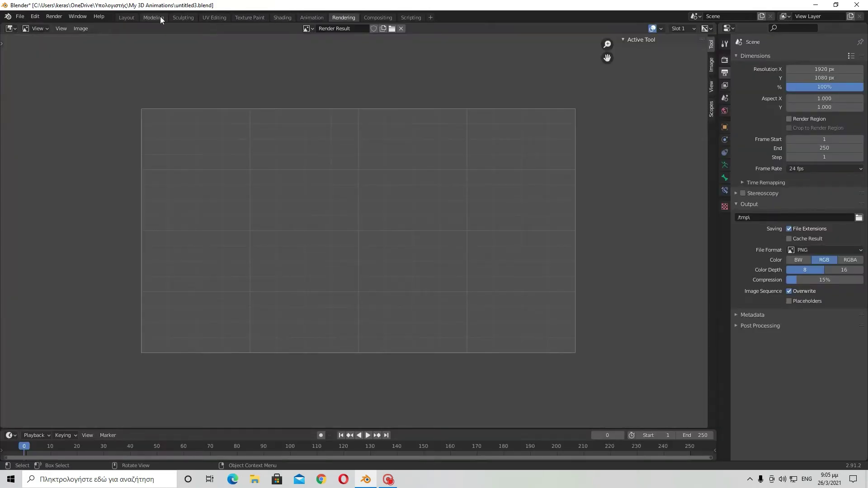
click(127, 17)
middle_drag(406, 164, 143, 176)
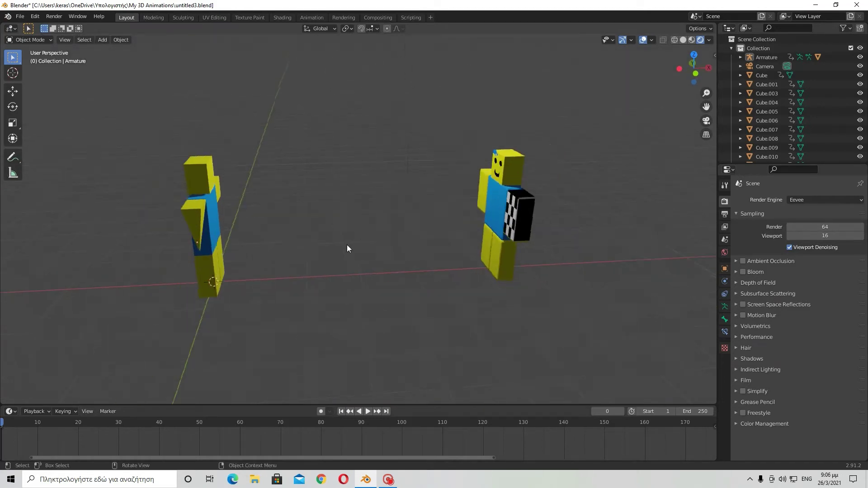
mouse_move(368, 330)
middle_down()
mouse_move(408, 321)
mouse_move(368, 335)
middle_up()
scroll(523, 226, up, 2)
Inspect the smiling character's head up close, clear the selection, and view the whole scene with the light and camera
click(601, 132)
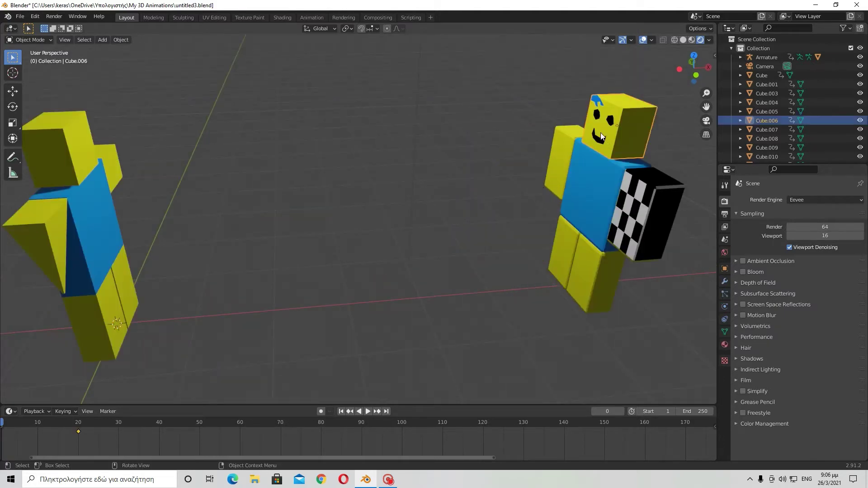
key(KP_Decimal)
middle_drag(566, 151, 530, 189)
scroll(474, 192, down, 5)
scroll(473, 188, up, 5)
scroll(489, 164, down, 5)
scroll(489, 163, down, 4)
scroll(530, 188, down, 3)
click(529, 186)
middle_drag(406, 265, 473, 260)
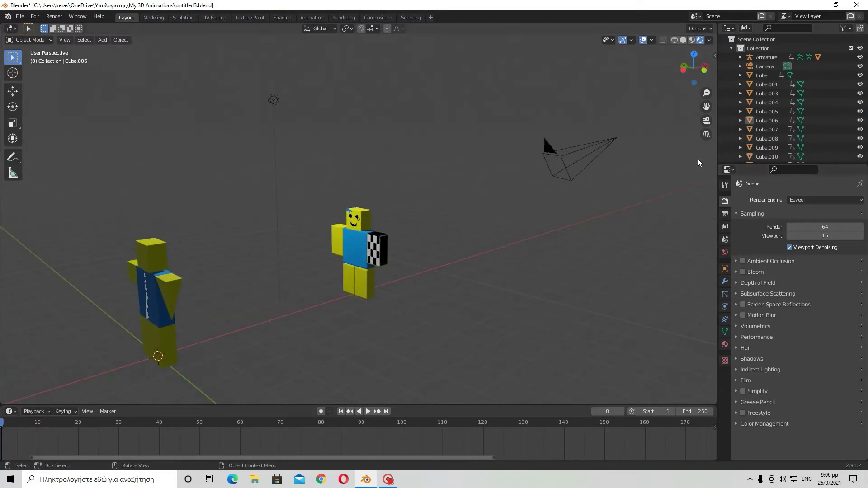
In the Rendering workspace, set the output file format to AVI JPEG with 100% quality
click(343, 18)
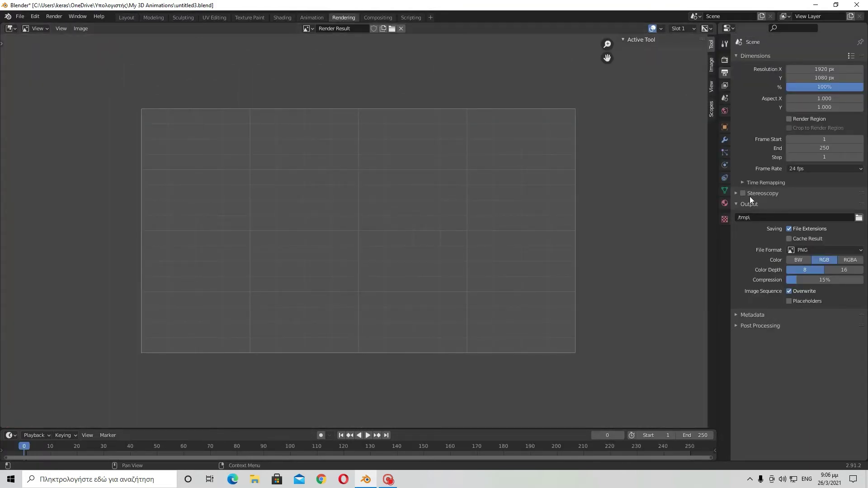
click(805, 251)
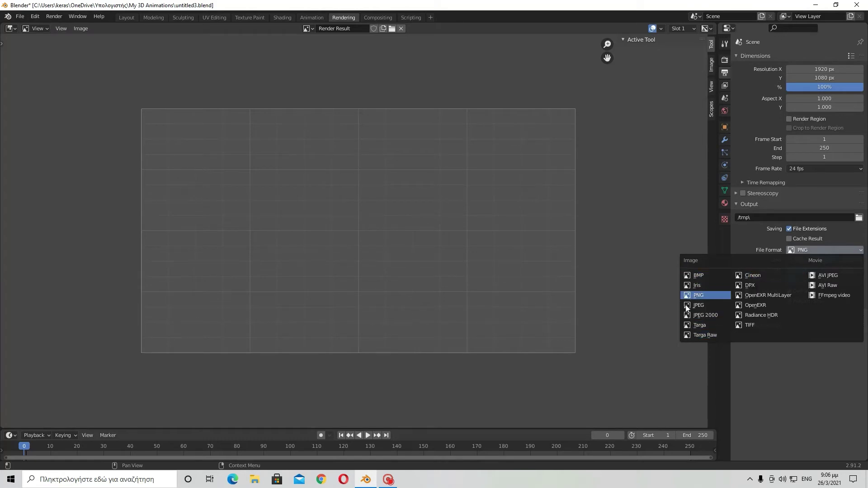
click(825, 276)
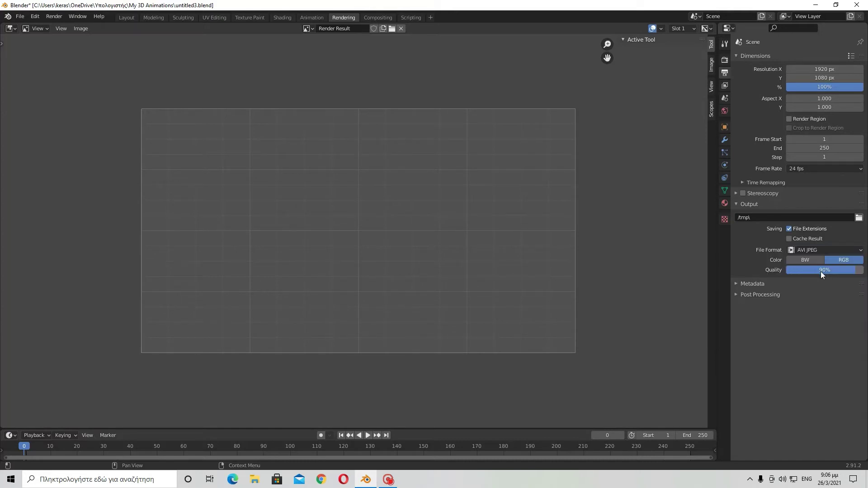
mouse_move(834, 270)
mouse_down()
mouse_move(764, 271)
mouse_move(845, 270)
mouse_up()
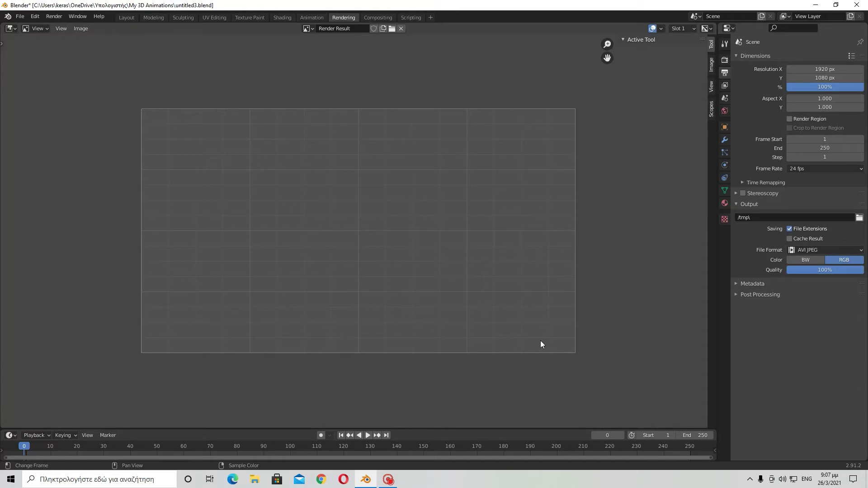
Set the render output path to the Tutorial folder on the Desktop
click(860, 220)
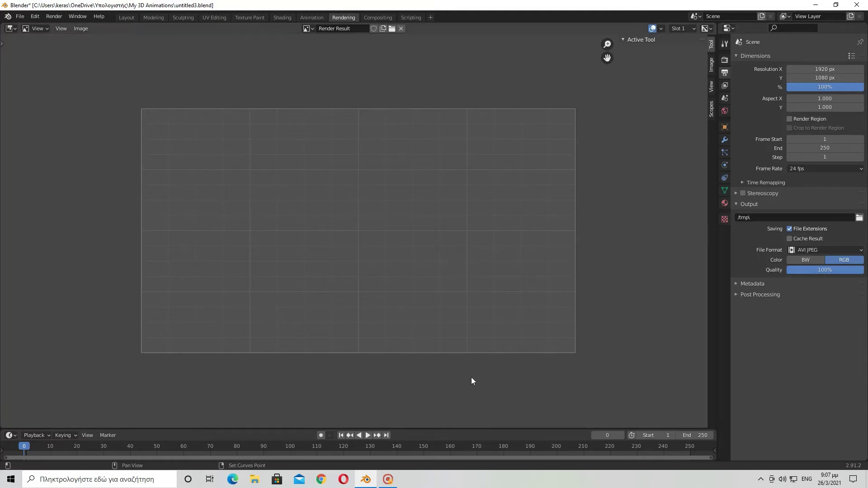
click(859, 217)
click(219, 188)
click(219, 195)
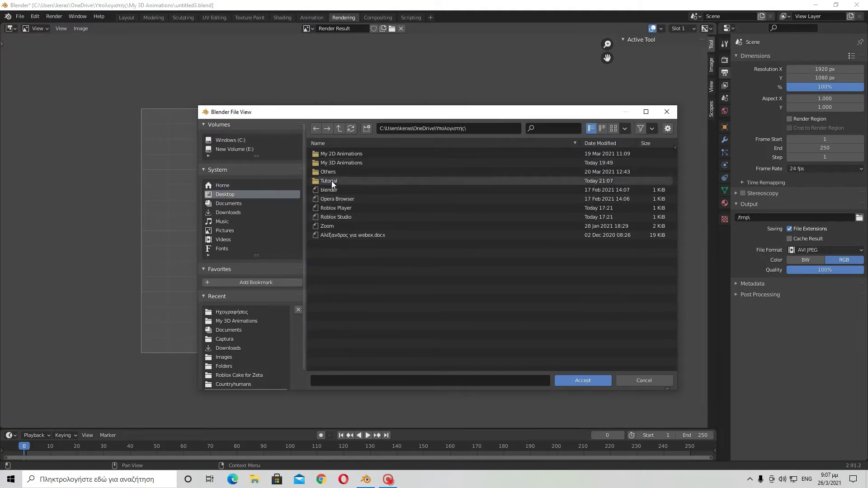
double_click(332, 180)
click(583, 381)
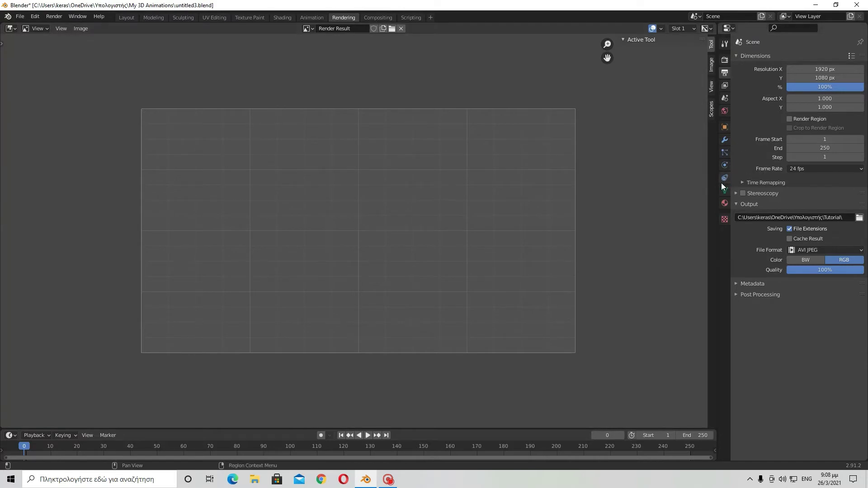
Check the Eevee render settings, start rendering the animation, and close the render window
click(726, 60)
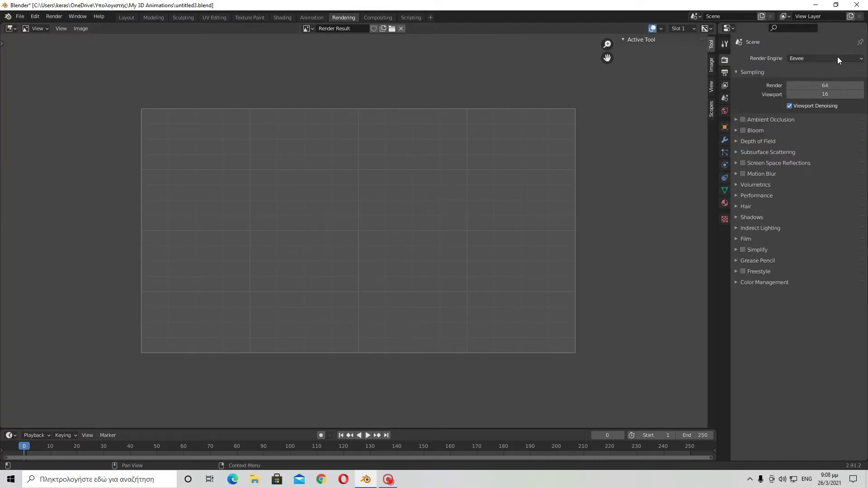
click(725, 127)
drag(724, 109, 722, 44)
click(723, 60)
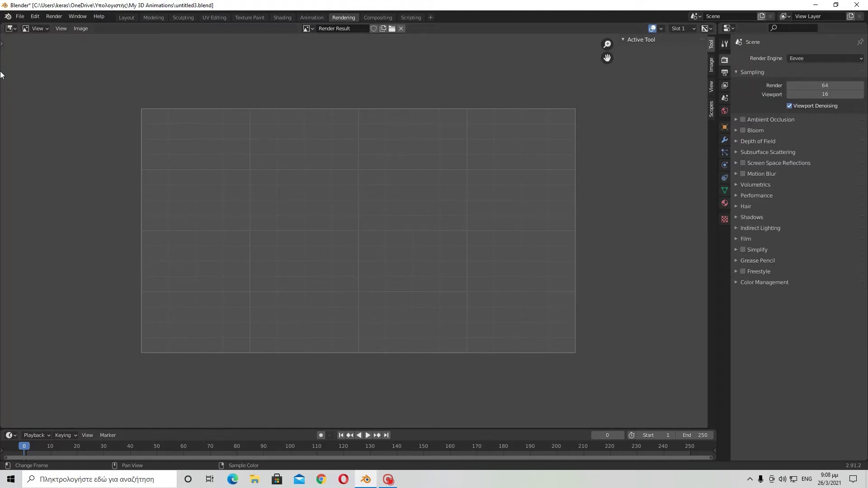
click(54, 16)
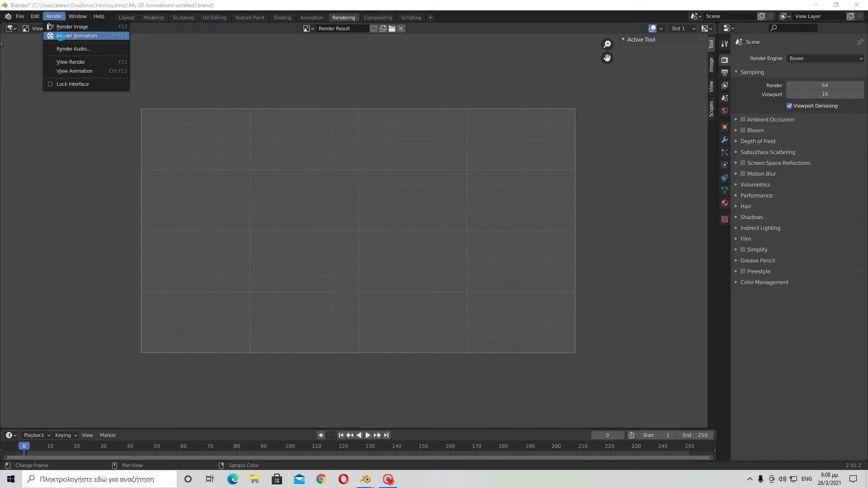
click(60, 36)
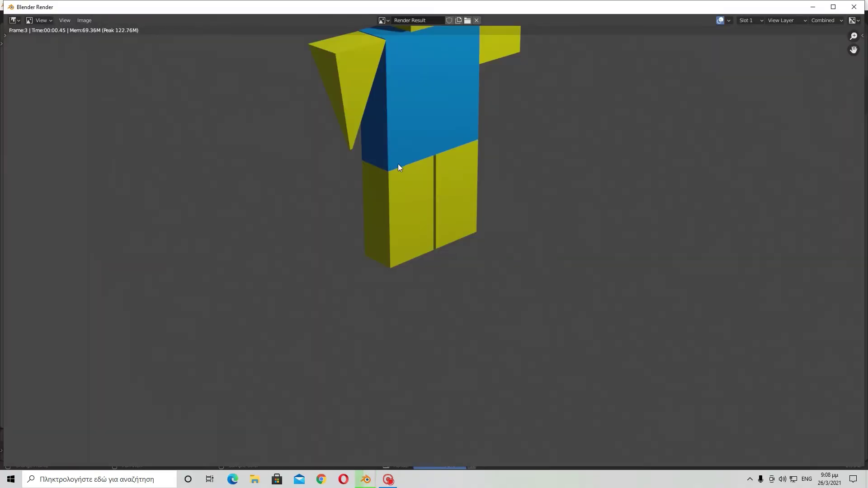
click(861, 6)
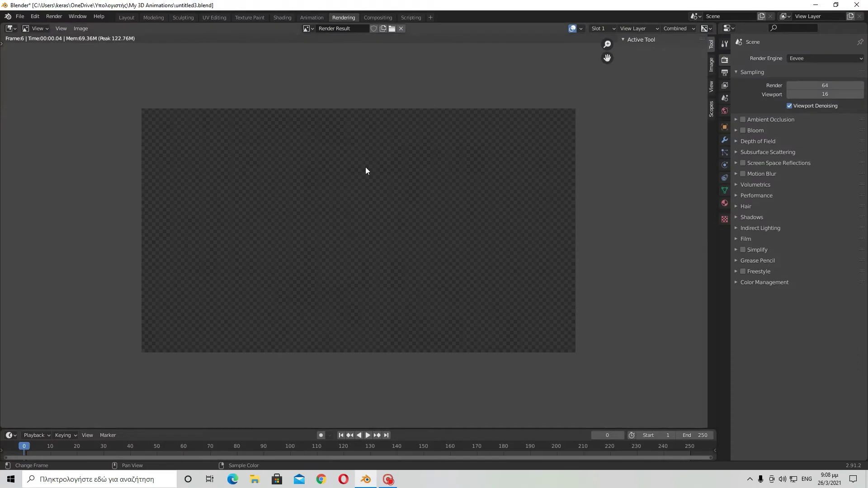
In the Layout workspace, move the camera away from the characters to about X 5.07 m, Y -9.00 m, Z 4.96 m
click(127, 18)
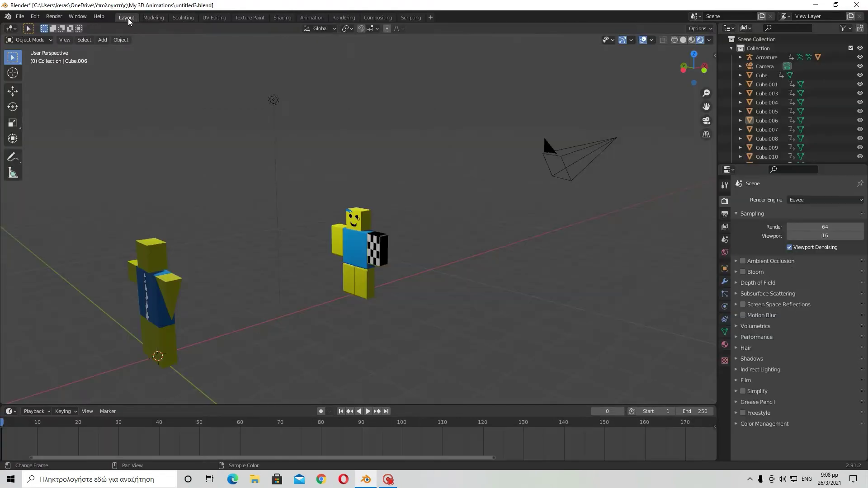
middle_drag(407, 212, 385, 218)
click(350, 220)
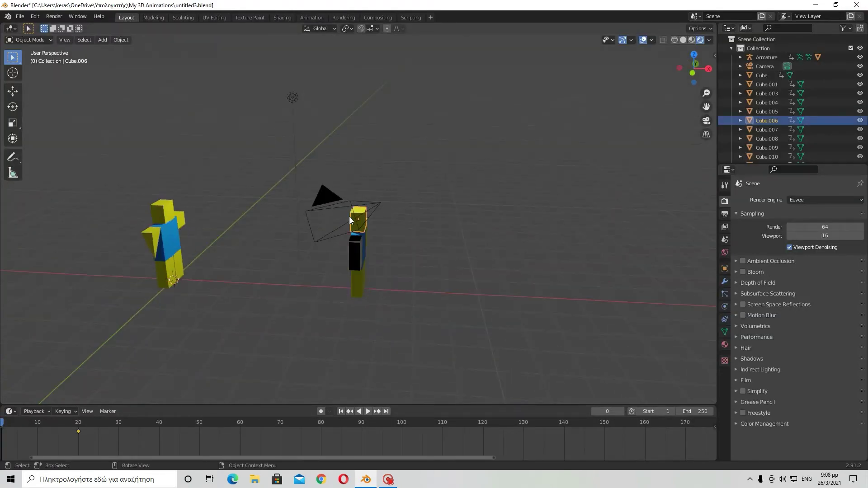
click(345, 206)
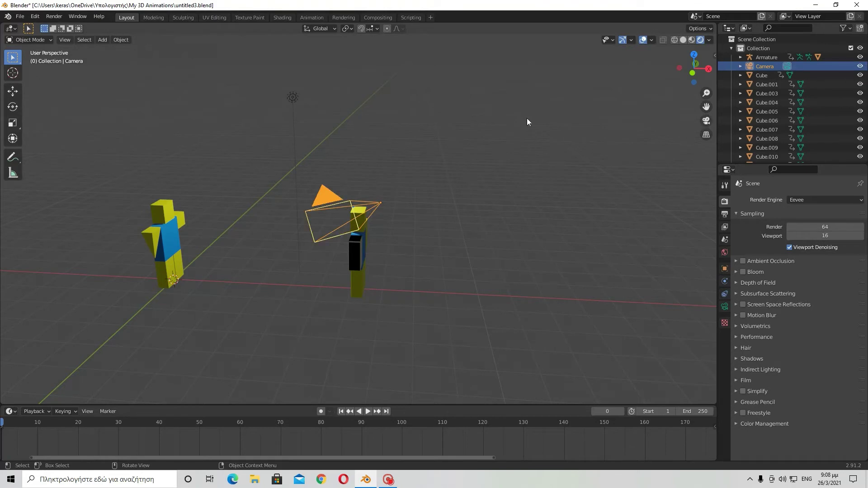
click(13, 91)
drag(426, 208, 280, 211)
middle_drag(280, 211, 150, 170)
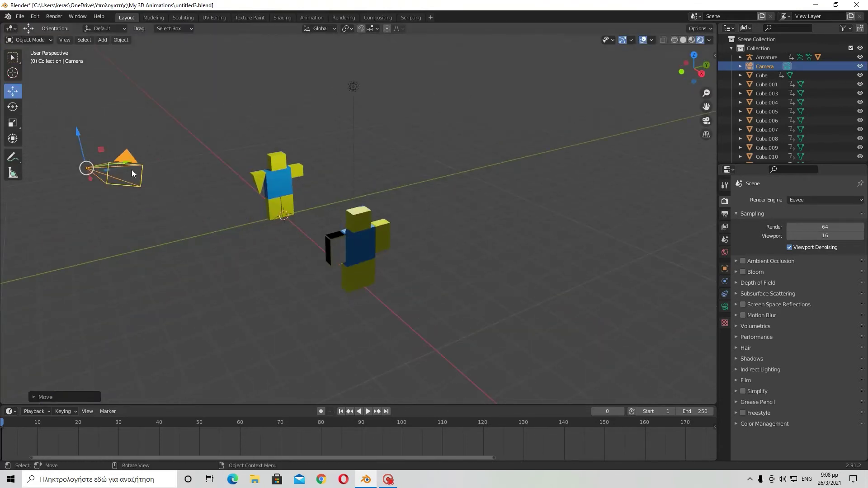
drag(125, 162, 35, 171)
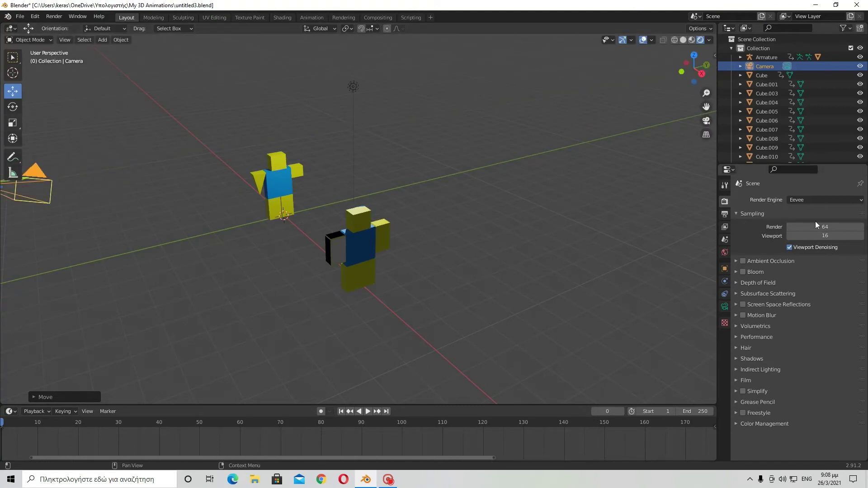
Set the camera's X and Z rotation to 0° in its object transform
click(725, 307)
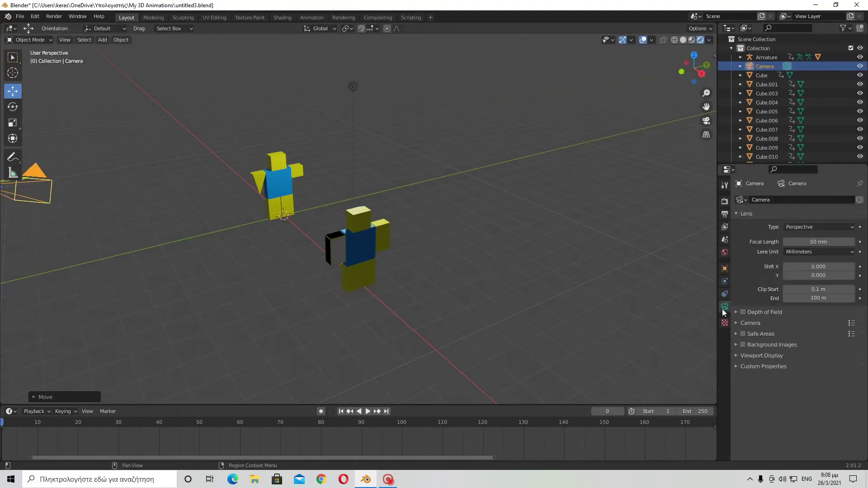
click(724, 253)
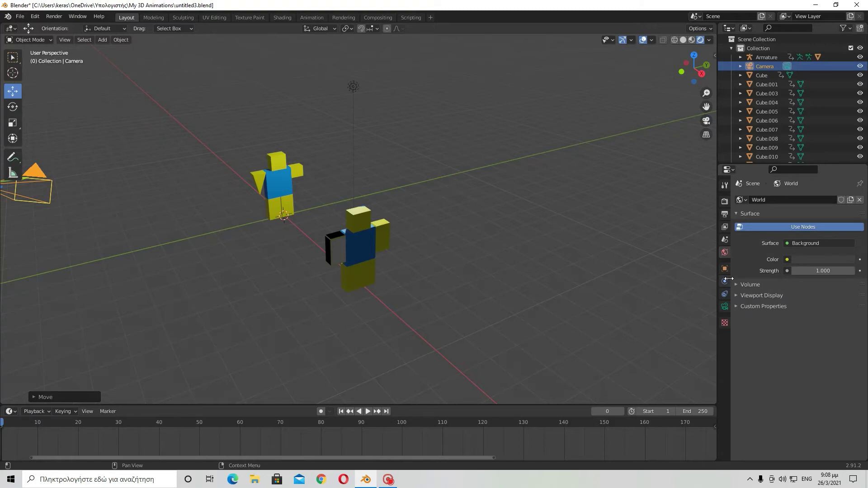
click(725, 268)
click(814, 274)
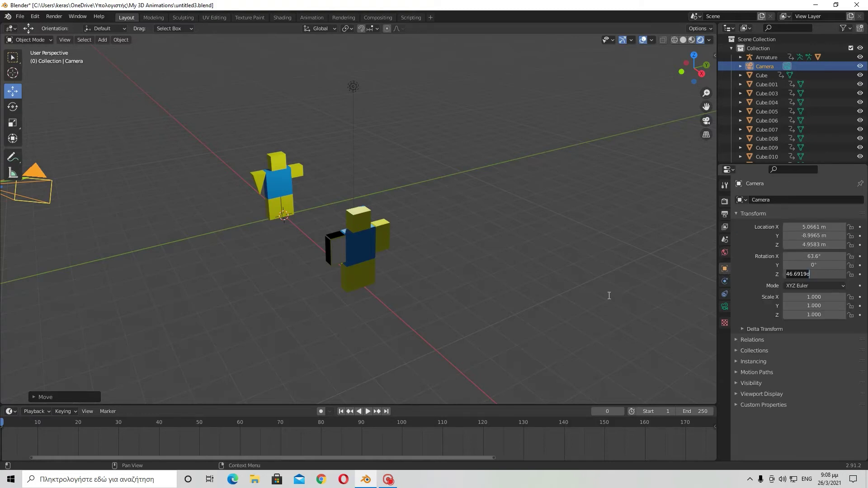
text(0)
click(817, 257)
text(0)
key(Return)
Move the camera to about X 4.16 m, Y -9.80 m and check the view through it
middle_drag(465, 276, 365, 335)
drag(376, 349, 350, 348)
middle_drag(350, 348, 430, 338)
drag(464, 296, 488, 307)
click(707, 121)
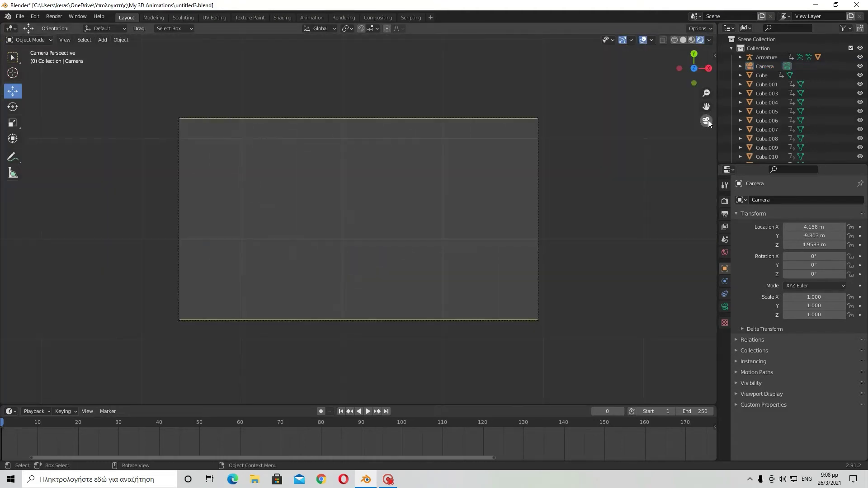
click(706, 121)
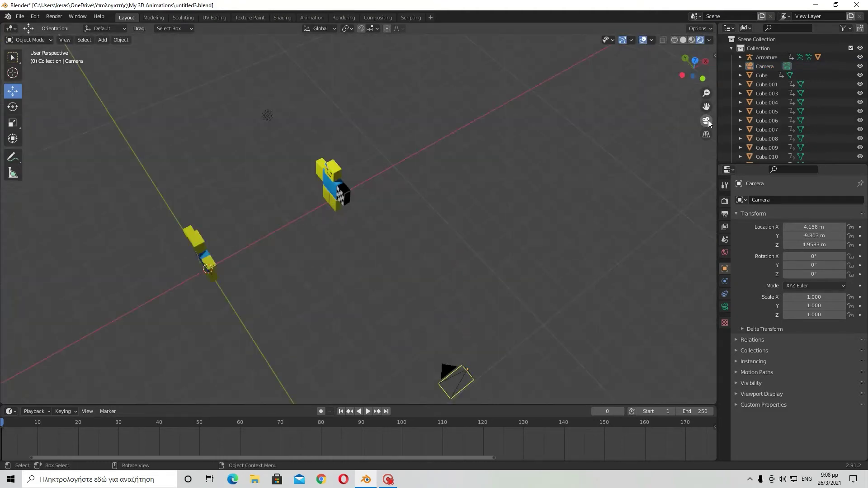
Rotate the camera around its X axis to about 70.2° so it faces the characters, checking the camera view along the way
click(13, 106)
click(508, 325)
drag(532, 310, 543, 338)
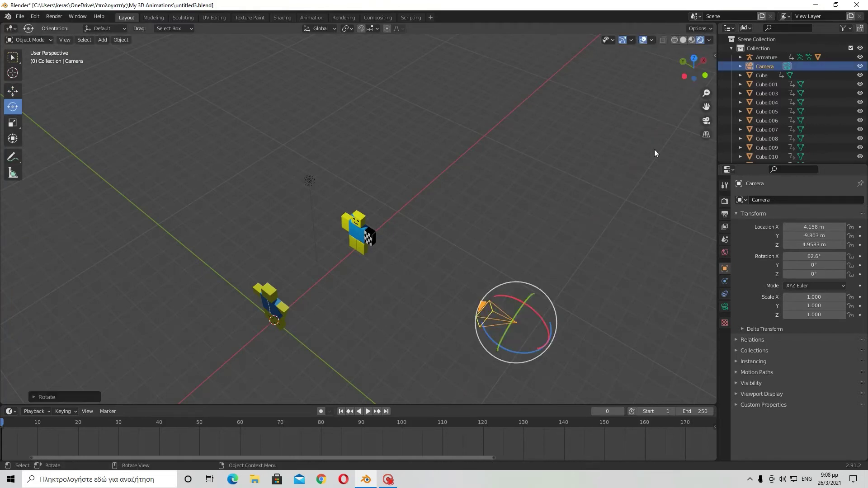
click(706, 120)
click(706, 120)
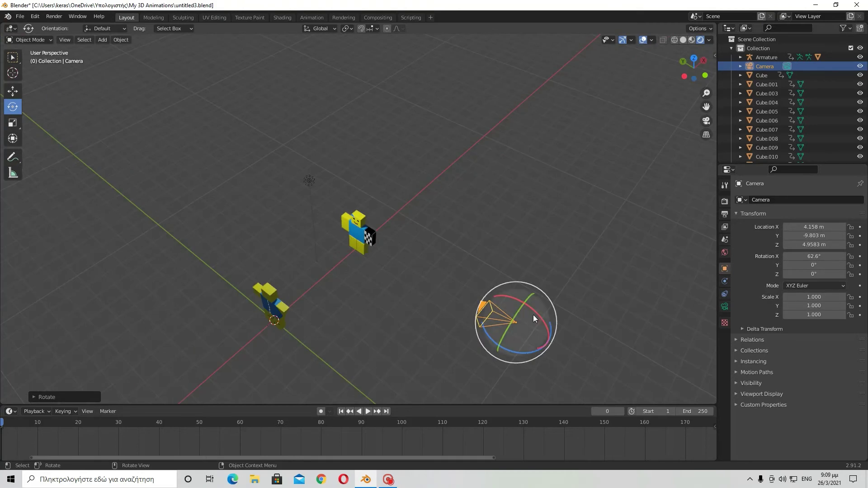
mouse_move(538, 311)
mouse_down()
mouse_move(541, 317)
mouse_move(527, 321)
mouse_up()
Move the camera to about X 3.08 m, Y -10.88 m so both characters fit inside the camera frame
click(13, 92)
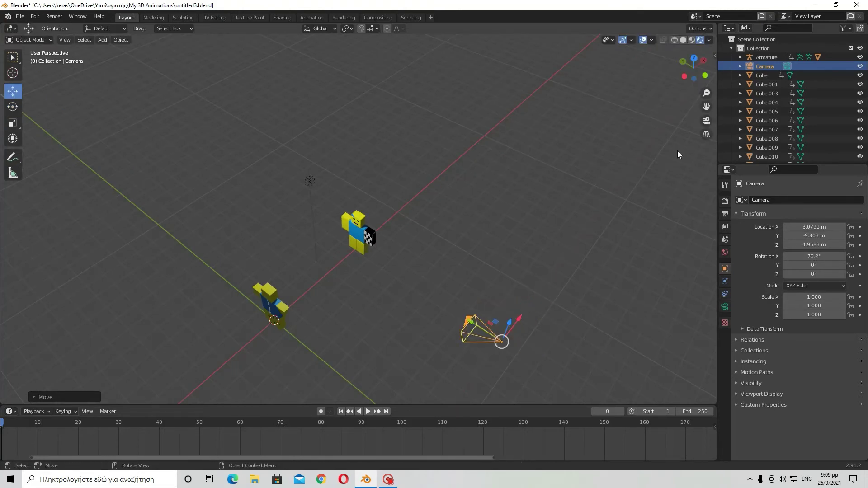
click(706, 121)
click(706, 120)
drag(477, 324, 579, 227)
click(706, 120)
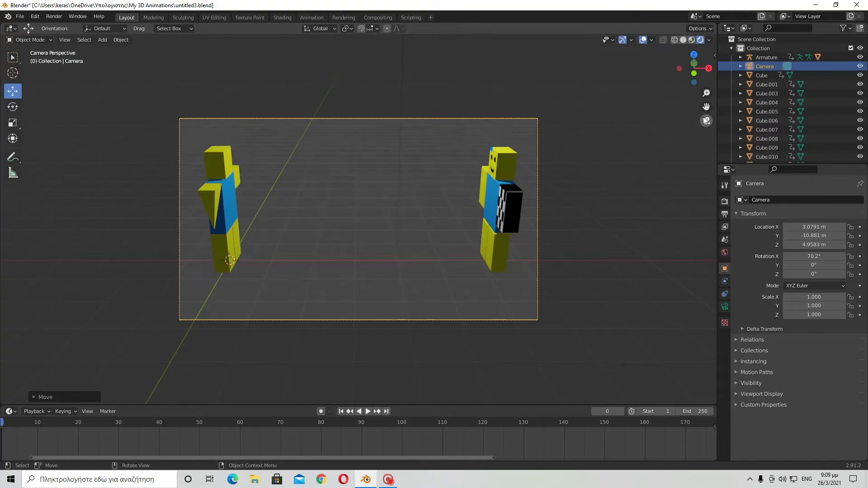
Raise the camera to a height of about 5.19 m and check the framing through the camera view
click(706, 121)
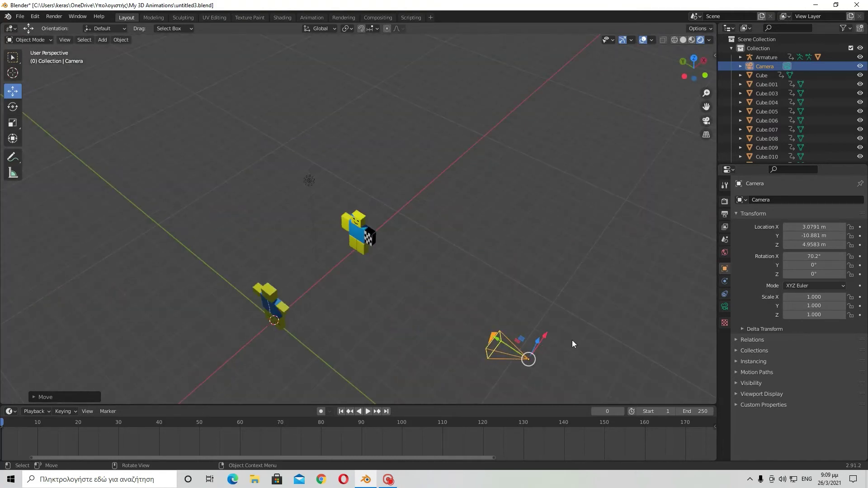
drag(540, 346, 541, 338)
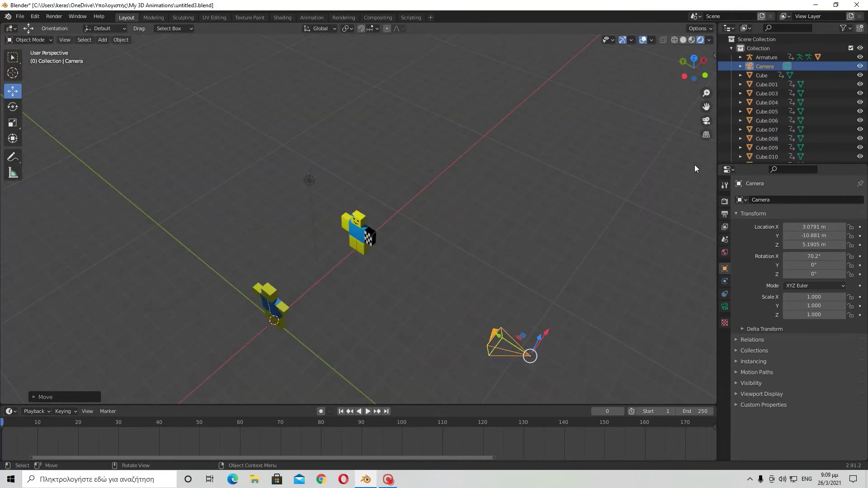
click(707, 121)
click(708, 121)
Switch to the Rendering workspace and show the scene's output properties to review the AVI JPEG settings
click(153, 18)
click(312, 18)
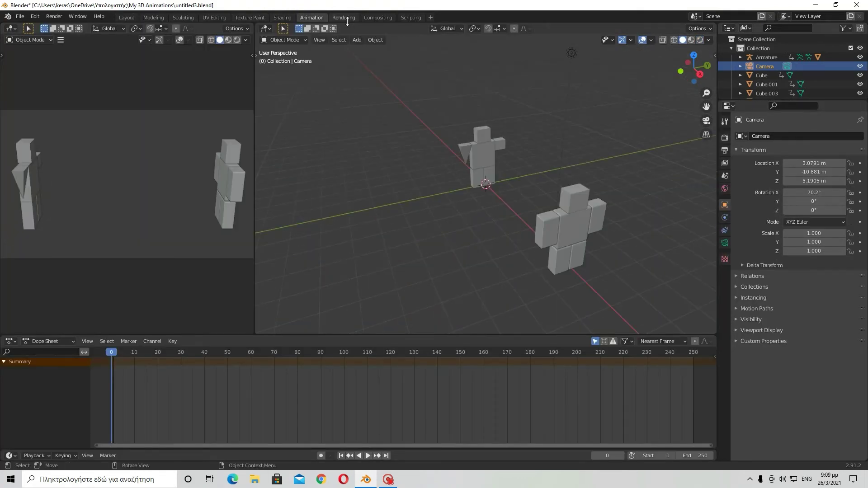
click(345, 18)
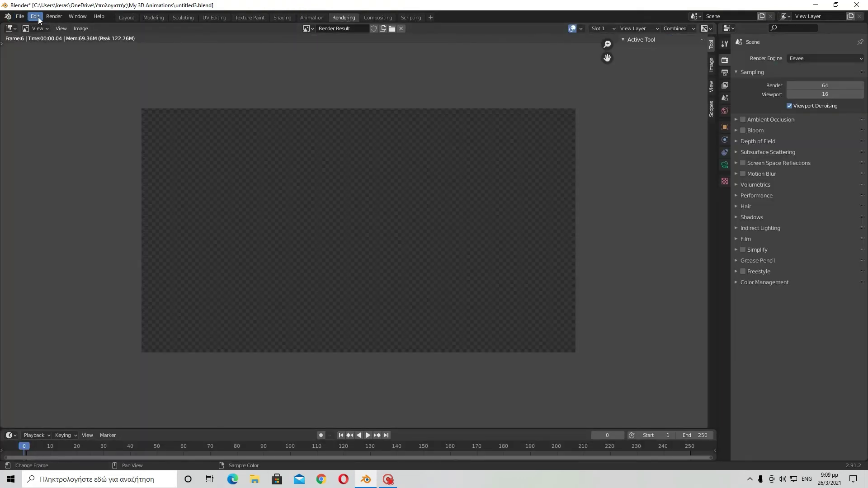
click(725, 128)
click(726, 111)
click(727, 87)
click(727, 75)
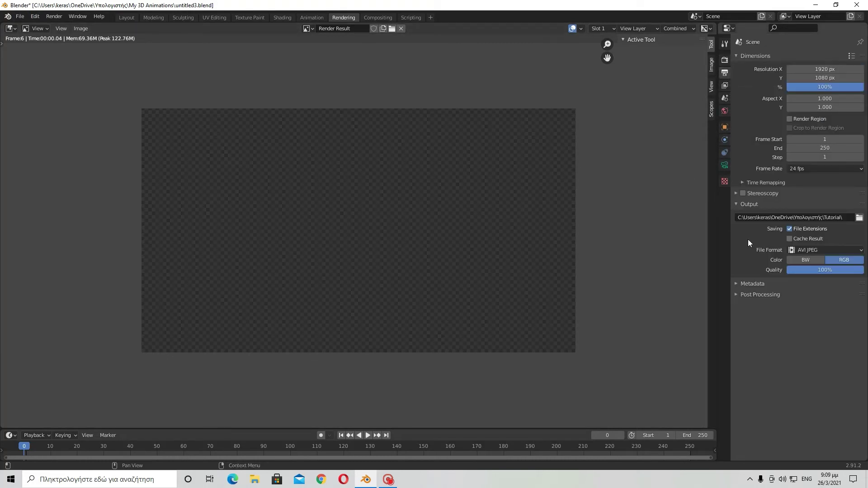
Render the full animation and maximize the render window
click(20, 17)
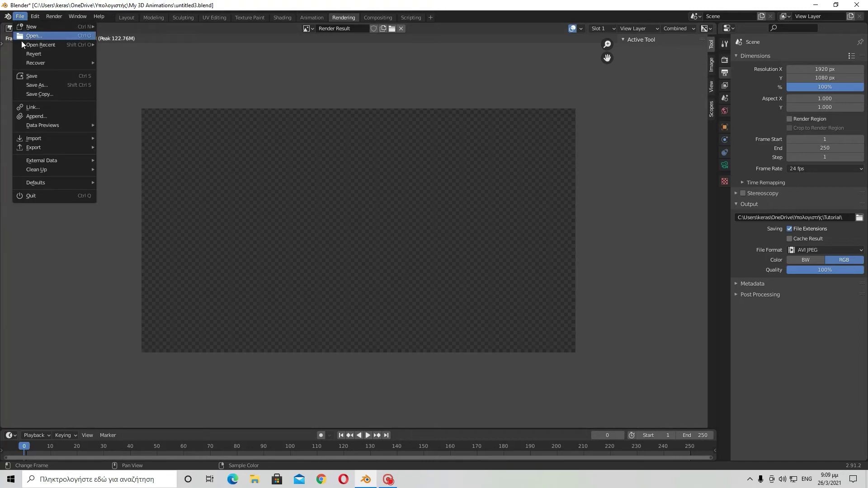
click(54, 16)
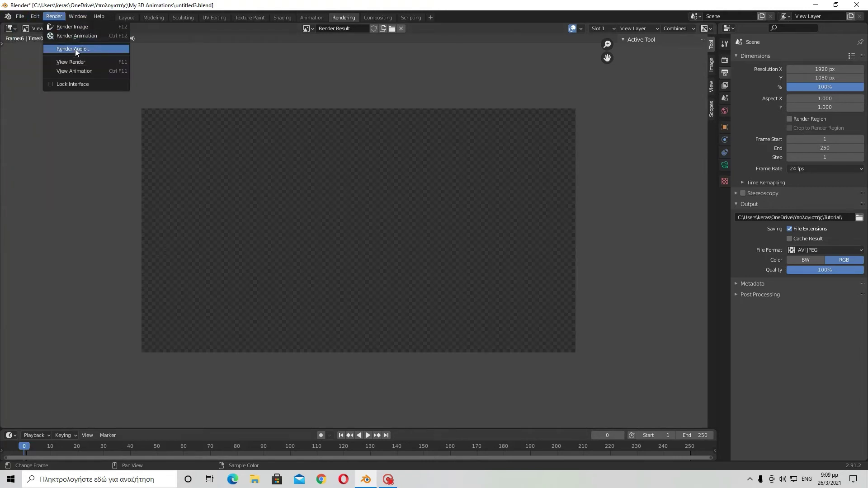
click(77, 37)
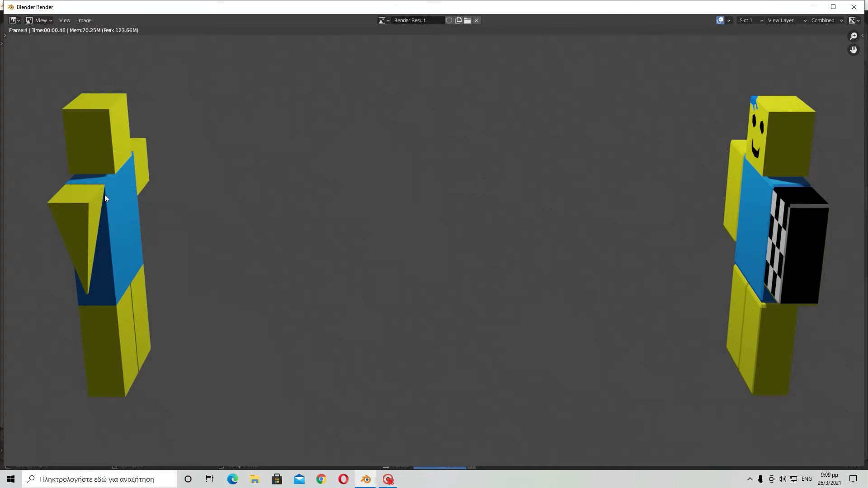
click(834, 7)
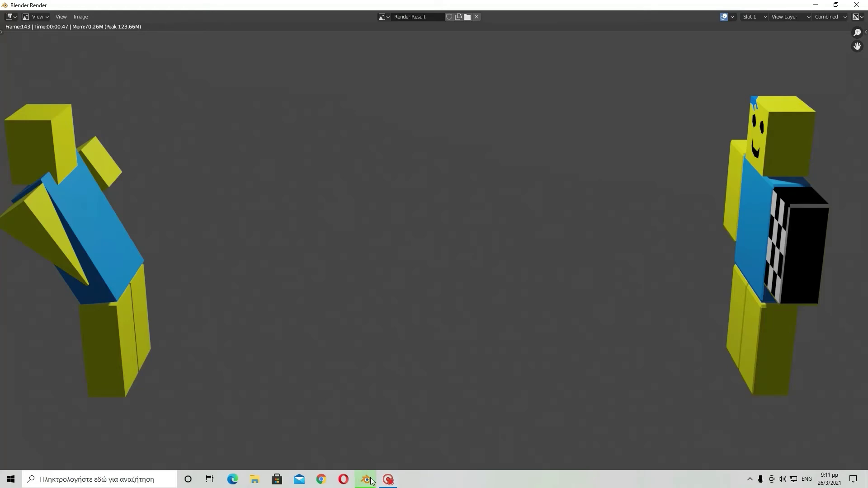
Return to the main window while the render runs and set the animation's end frame to 200
mouse_move(368, 478)
click(349, 448)
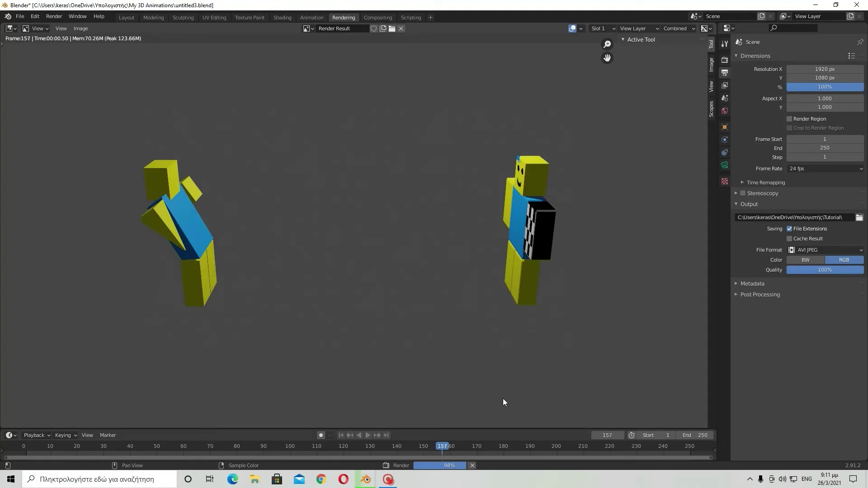
click(699, 435)
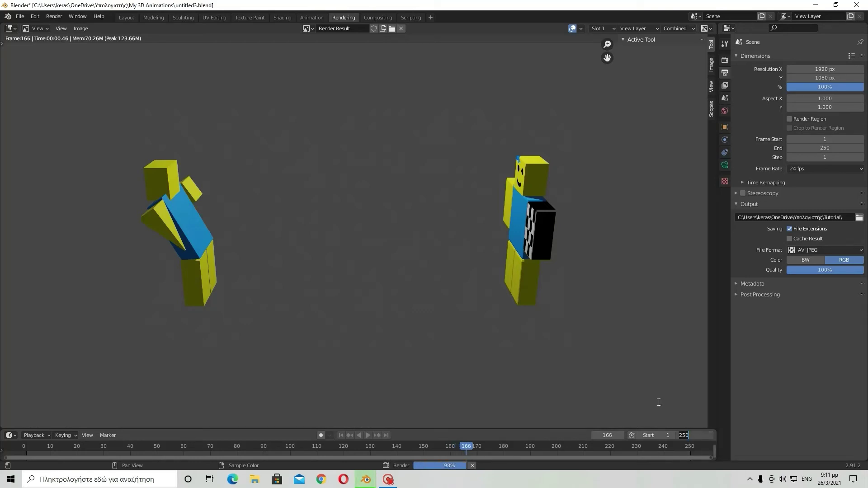
click(582, 408)
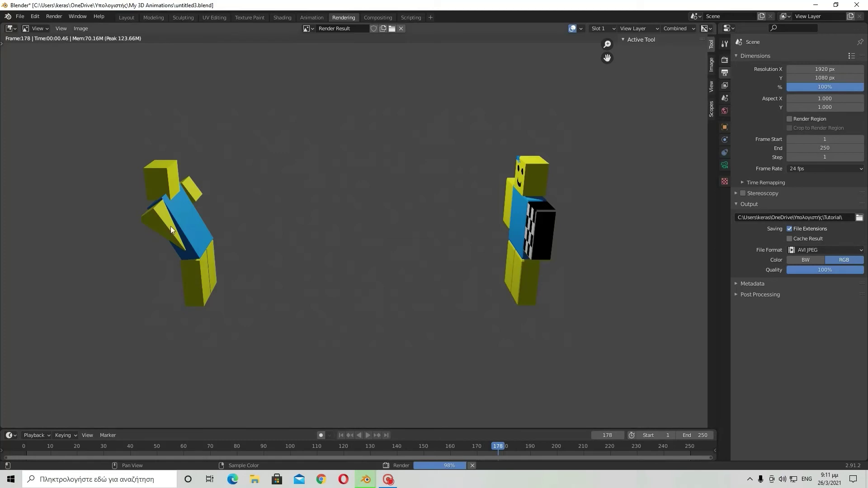
click(705, 436)
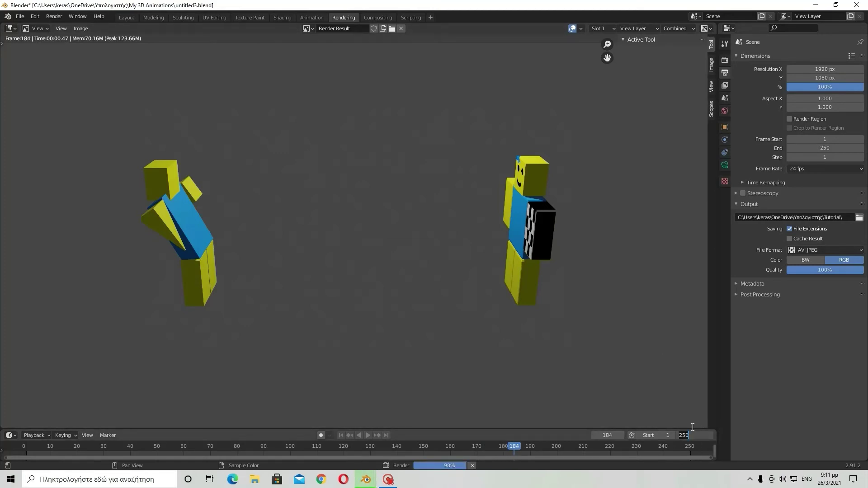
text(200)
key(Return)
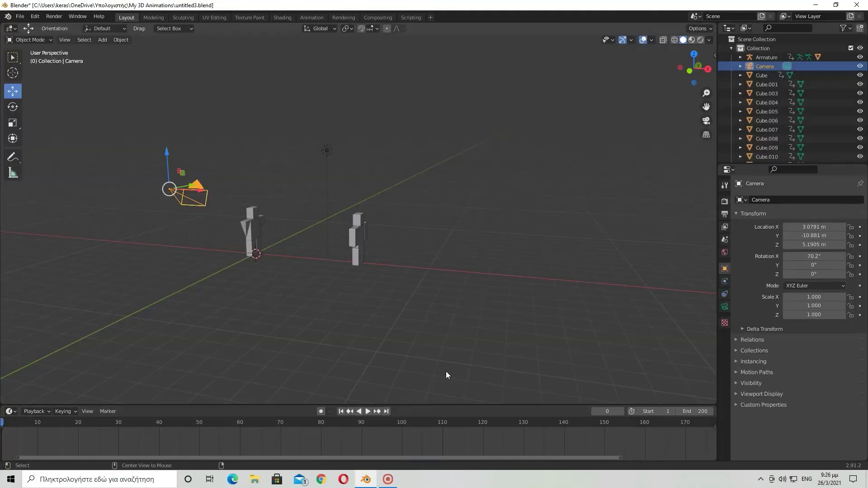
Switch the 3D viewport to rendered shading so both characters show their materials
key(z)
click(420, 129)
mouse_move(484, 145)
middle_down()
mouse_move(135, 145)
mouse_move(372, 213)
mouse_move(595, 345)
middle_up()
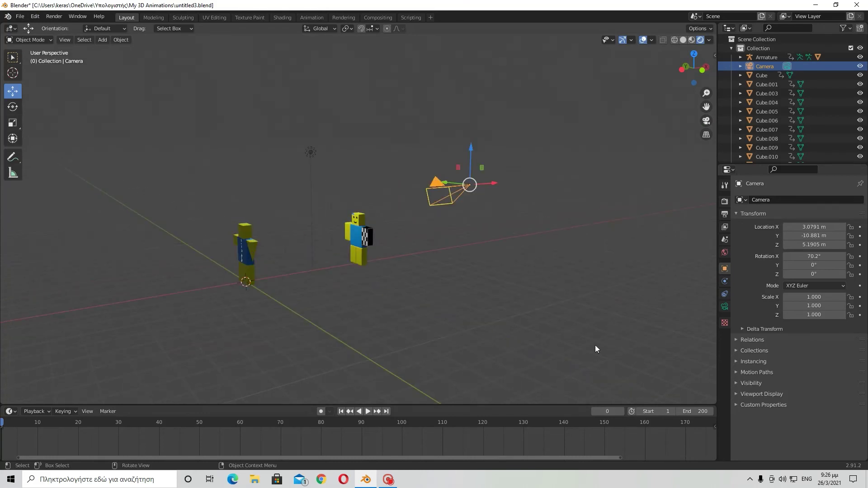
Check the bending character's arm keyframes and scrub to frame 85 to see where its motion ends
click(700, 412)
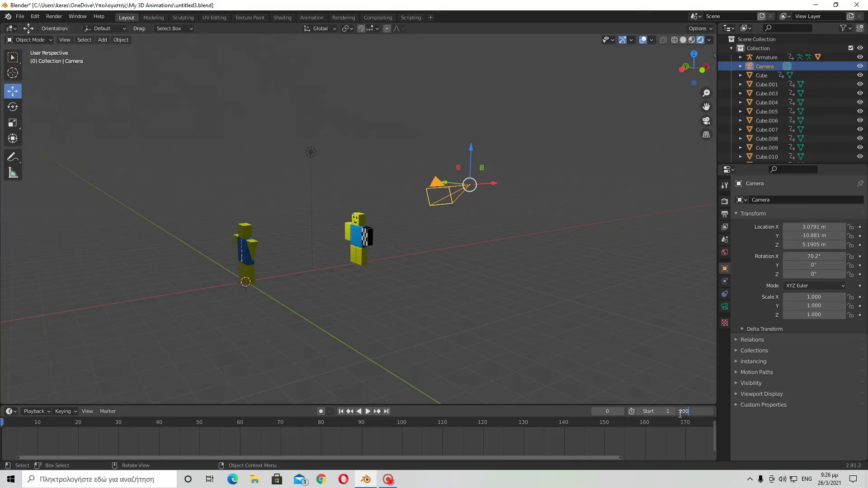
click(255, 424)
drag(297, 424, 321, 429)
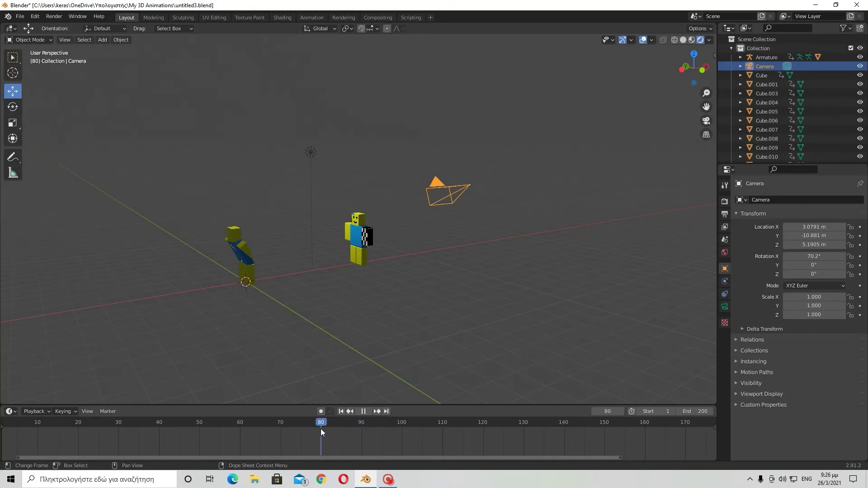
click(235, 249)
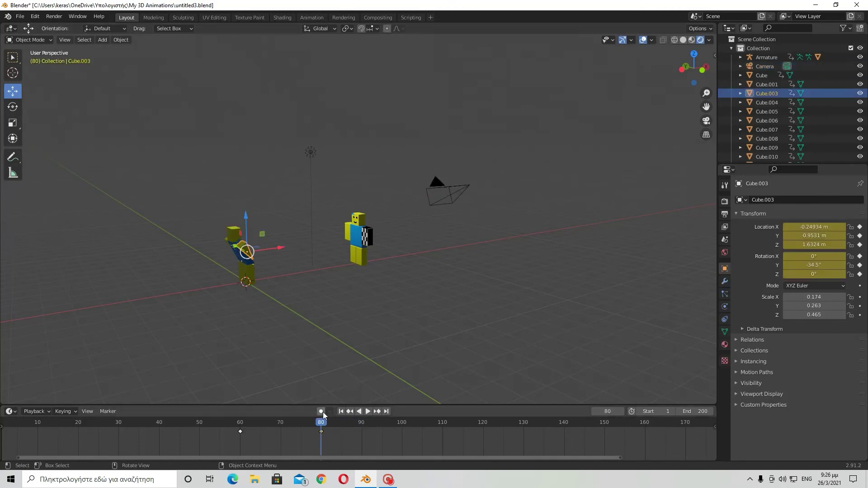
key(space)
drag(347, 424, 342, 425)
click(269, 368)
middle_drag(240, 374, 338, 348)
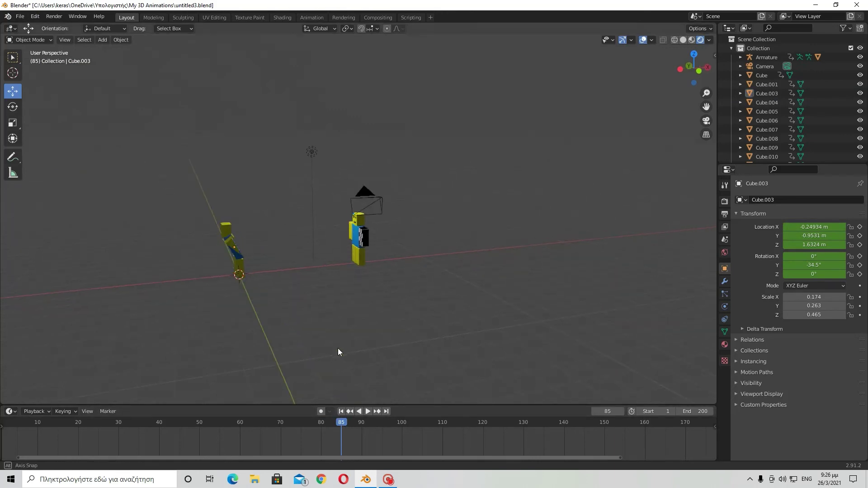
Set the animation's end frame to 85
click(696, 411)
text(85)
key(Return)
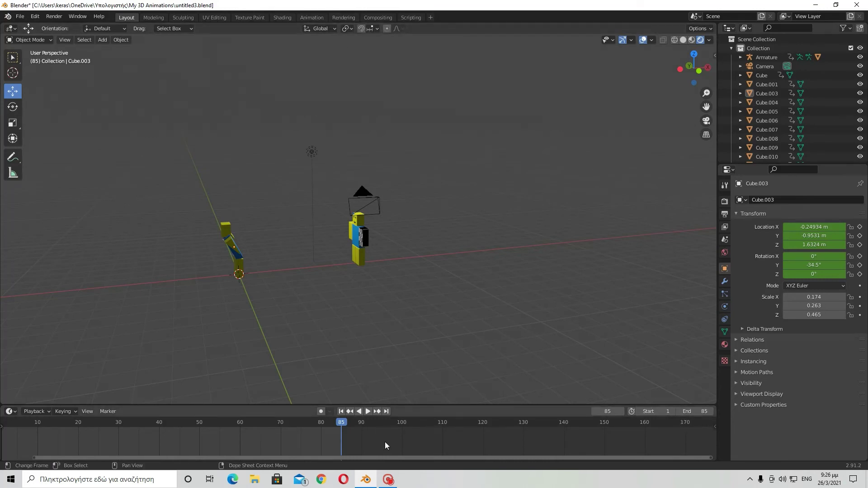
Scrub through the shortened frame range and play back the animation to check where it ends
drag(301, 458, 391, 473)
drag(254, 421, 662, 447)
drag(7, 445, 235, 442)
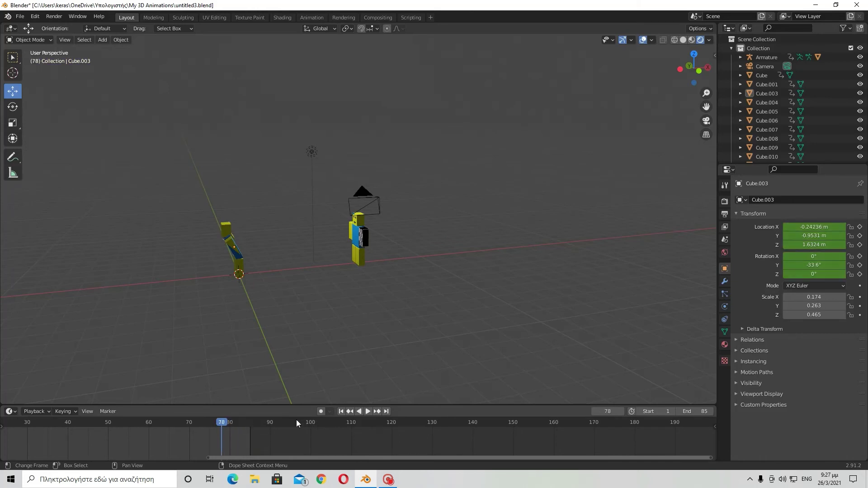
click(365, 411)
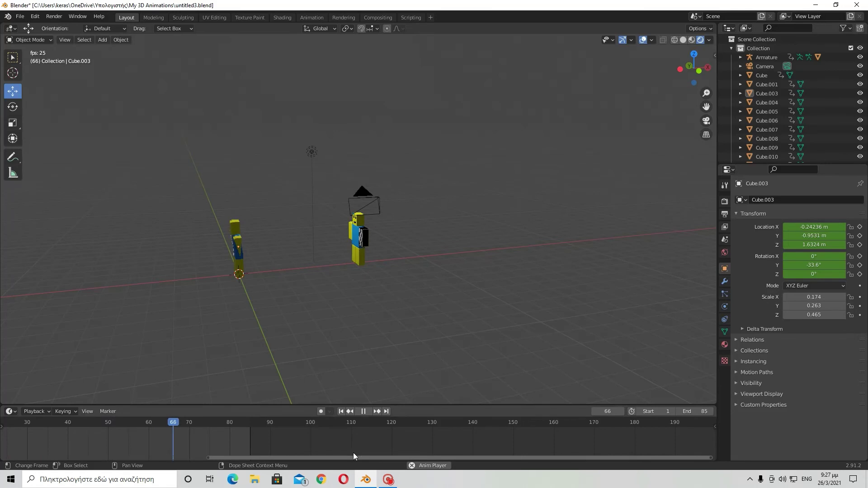
drag(352, 458, 235, 453)
key(space)
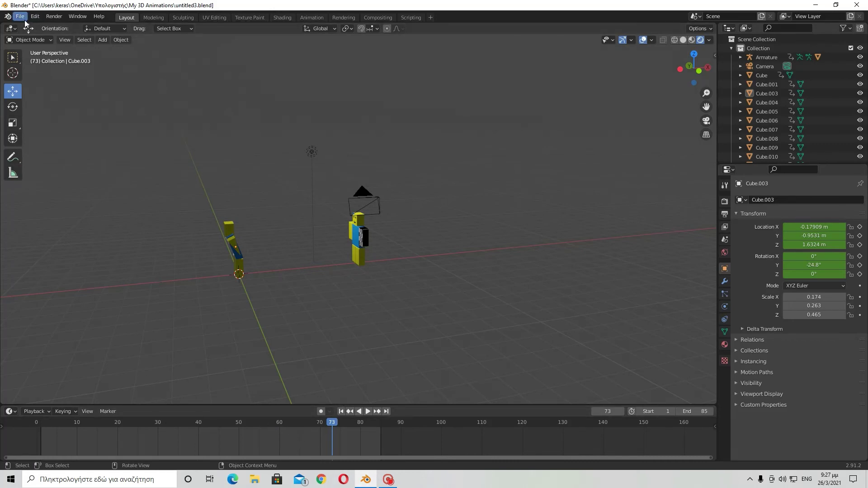
Close the project and quit Blender without saving the changes
click(857, 5)
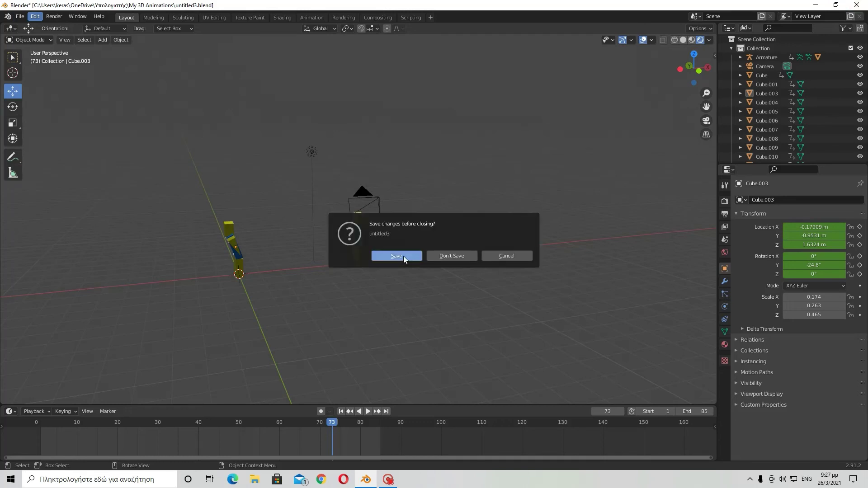
click(507, 256)
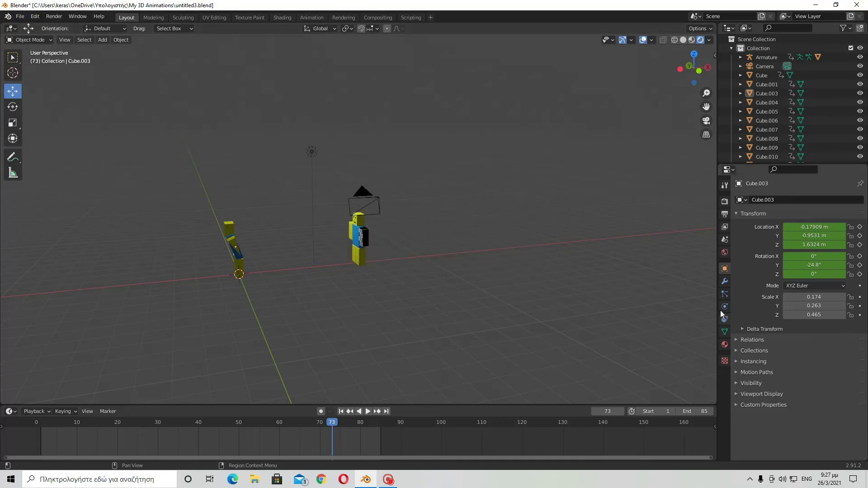
click(857, 5)
click(463, 251)
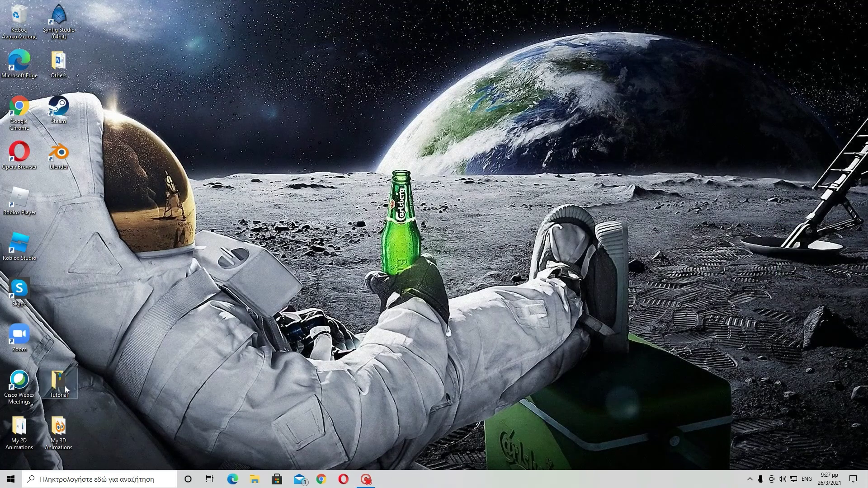
Open the Tutorial folder on the desktop and play the rendered video 0001-0250
double_click(64, 386)
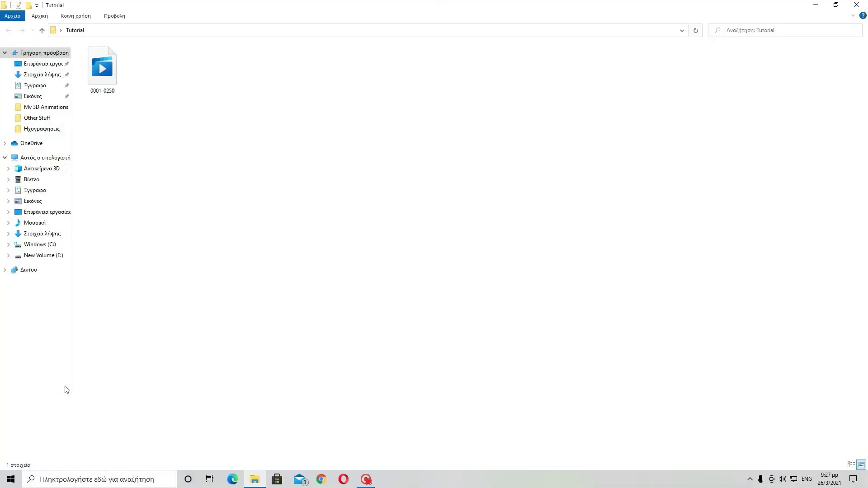
double_click(105, 67)
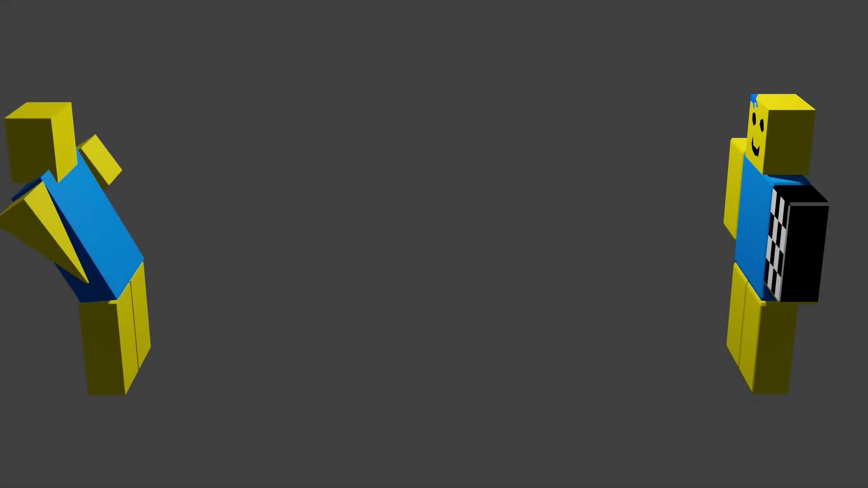
mouse_move(500, 384)
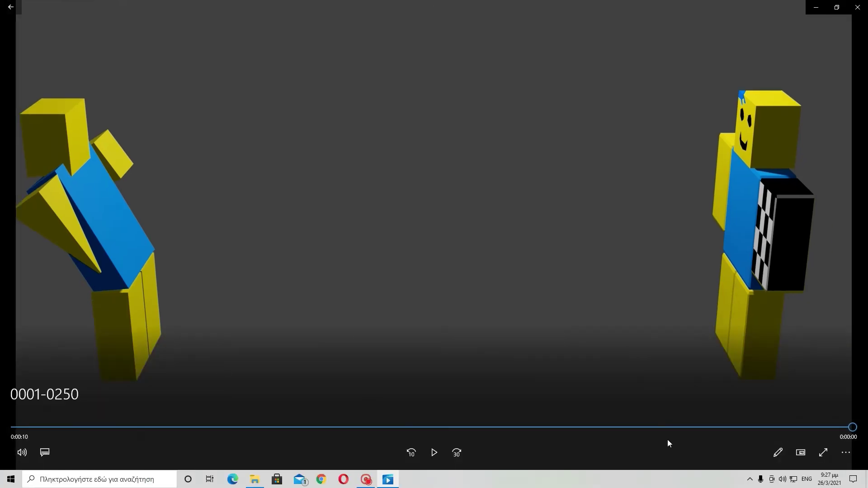
Replay the rendered video from earlier points, and close the video player and the Tutorial folder
click(595, 428)
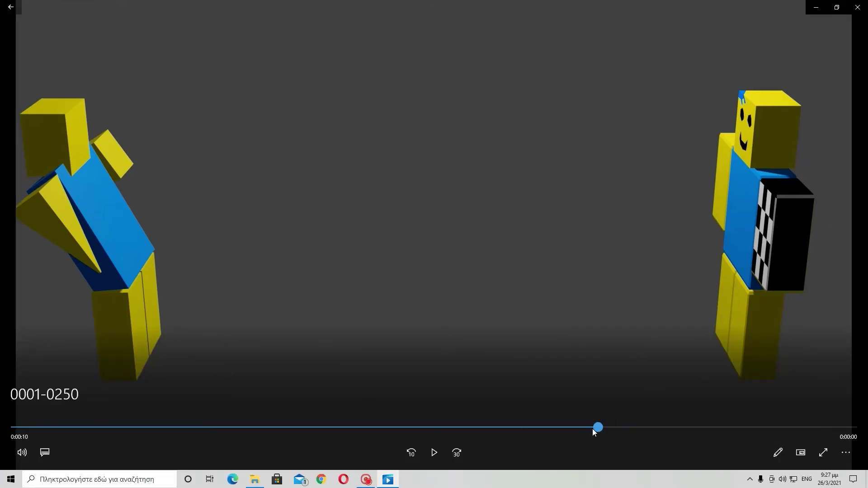
drag(462, 431, 334, 433)
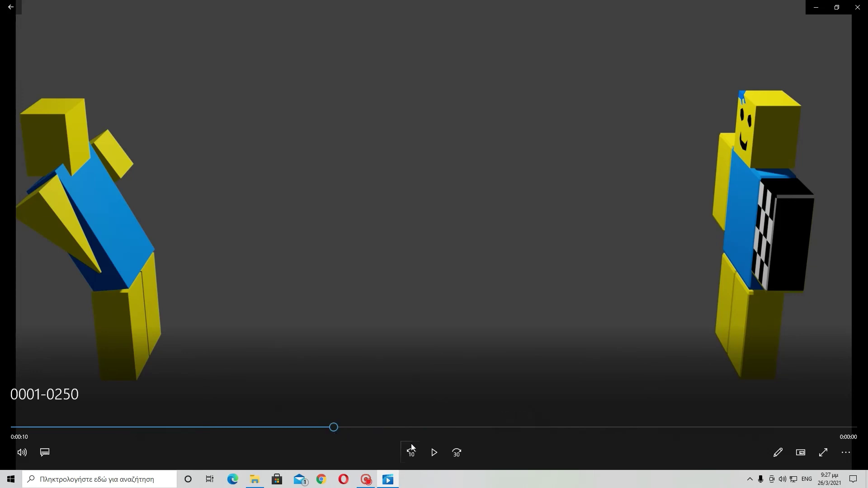
click(435, 453)
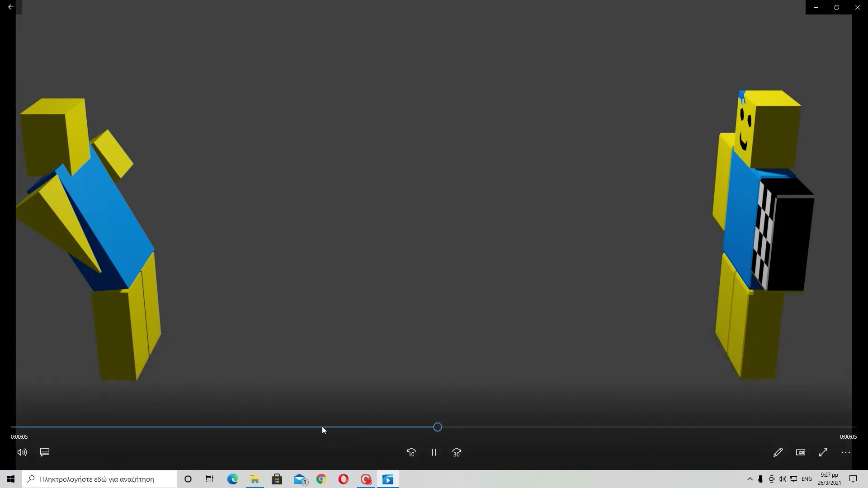
click(205, 428)
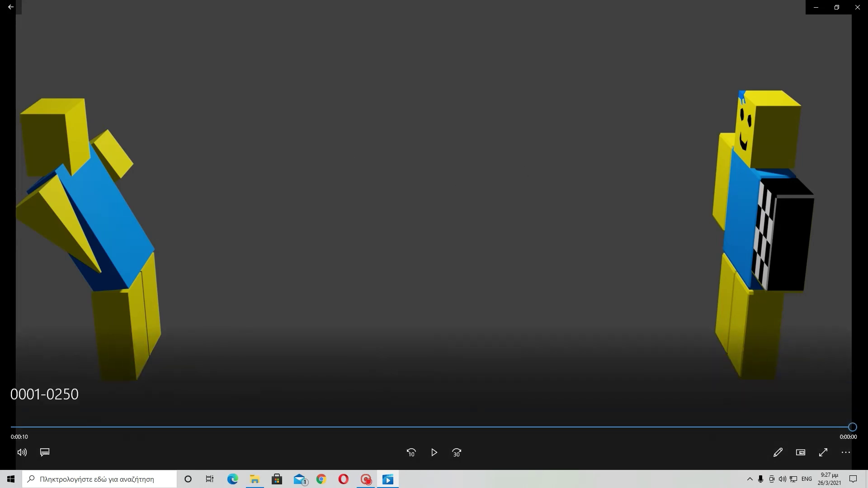
click(858, 7)
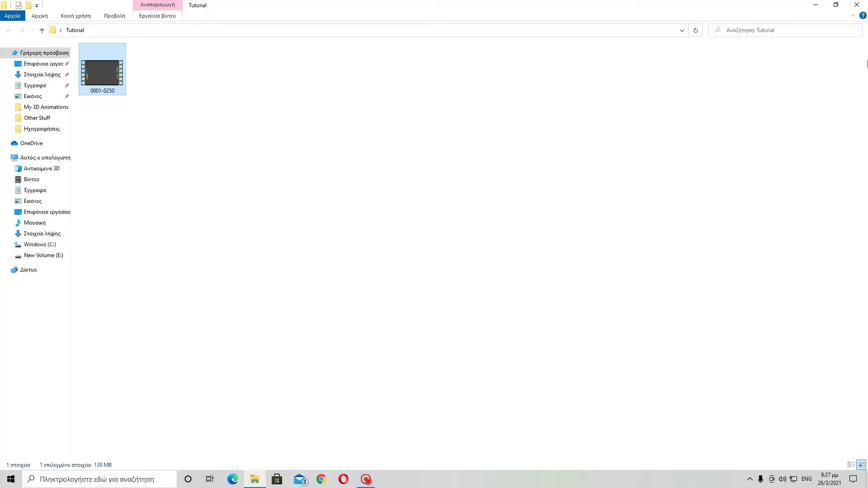
click(858, 5)
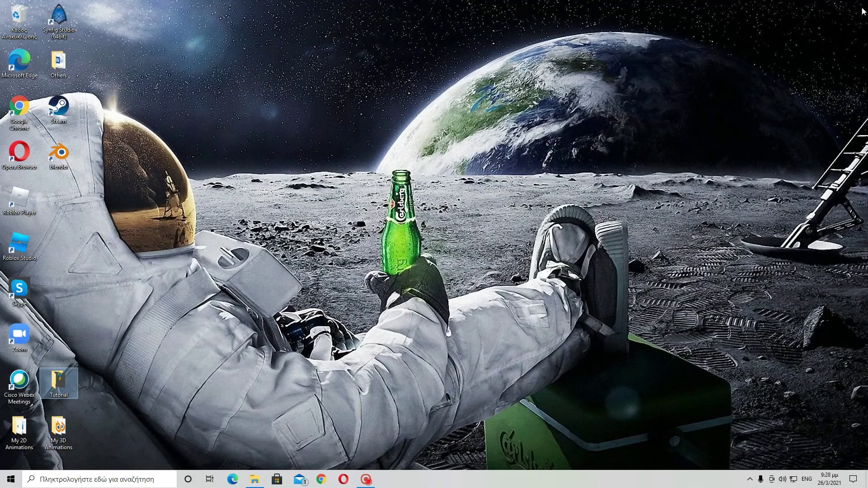
Open the untitled3 project from the My 3D Animations folder and show its Layout workspace in Rendered shading
double_click(59, 427)
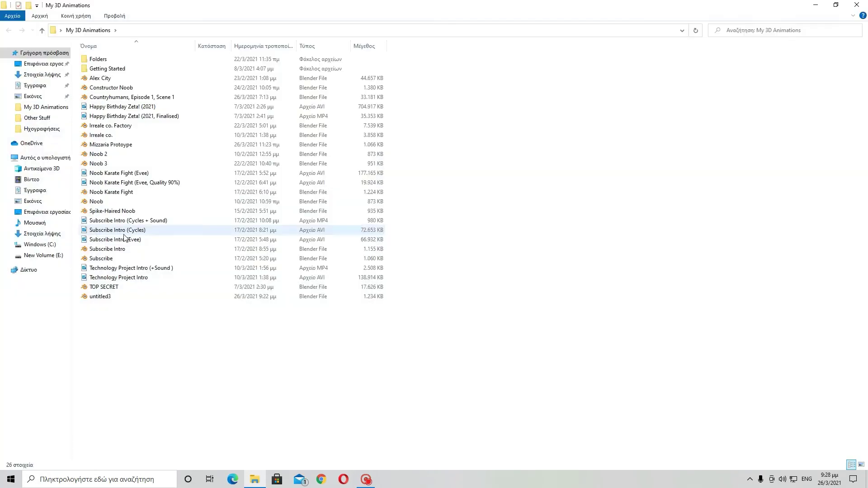
double_click(91, 300)
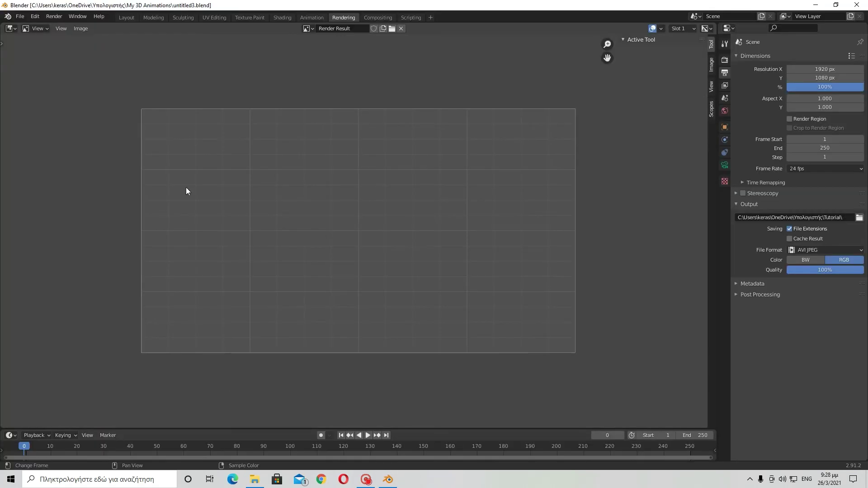
click(121, 17)
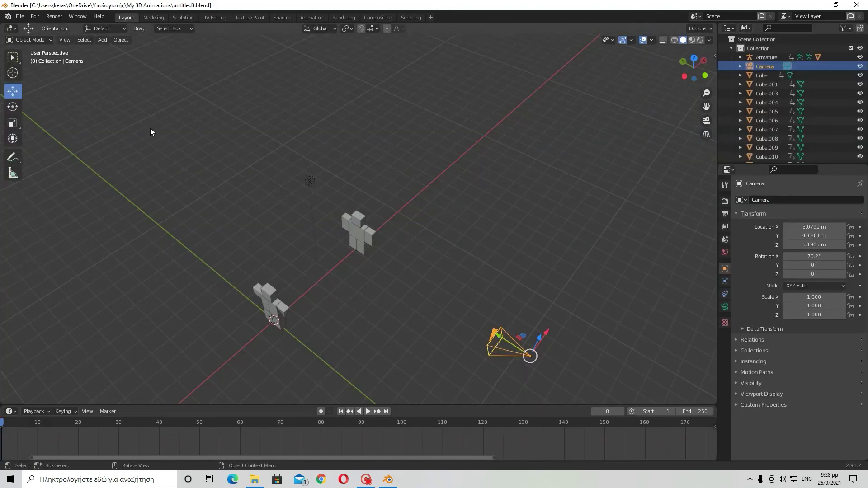
middle_drag(352, 280, 315, 264)
key(z)
click(484, 235)
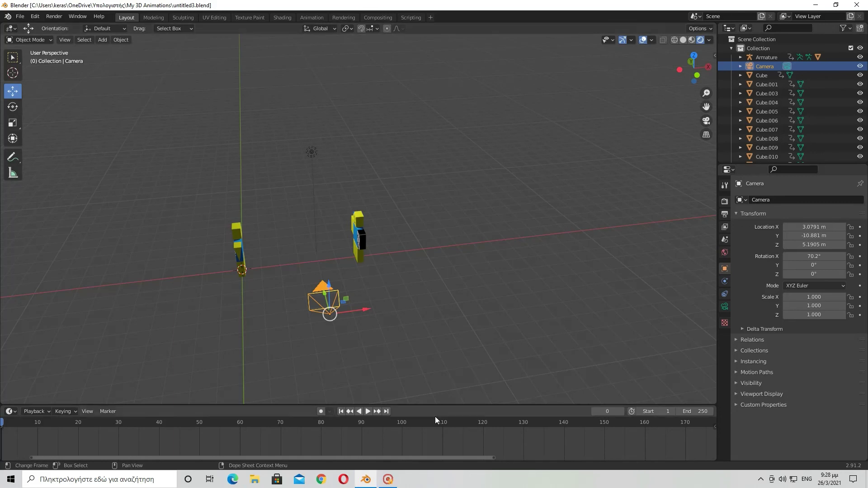
Set the animation's end frame to 85 and briefly preview playback within the shortened range
middle_drag(456, 330, 677, 370)
click(701, 423)
click(696, 412)
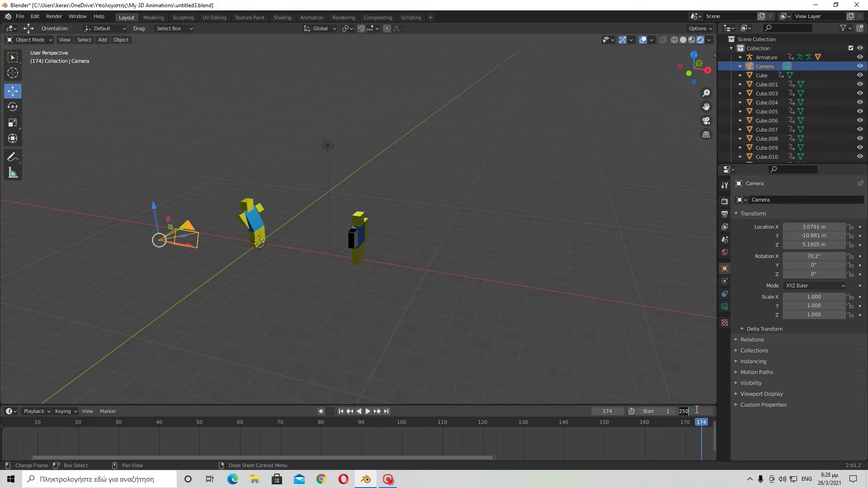
text(85)
key(Return)
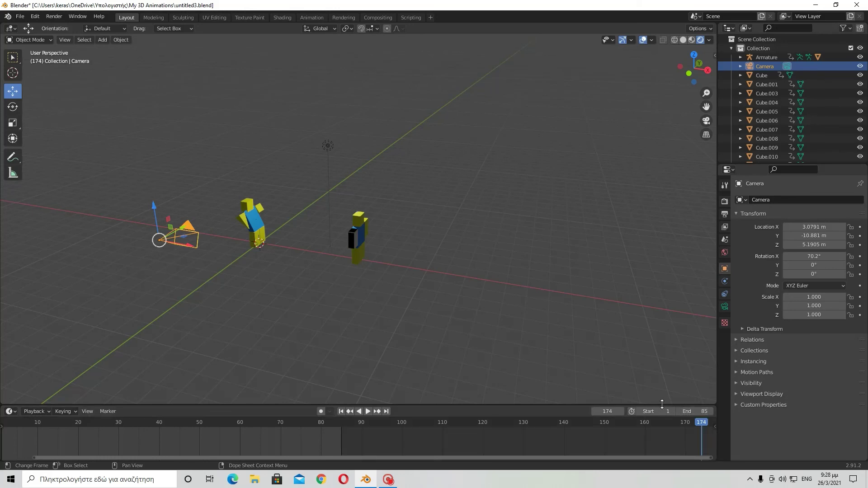
click(307, 425)
key(space)
key(Escape)
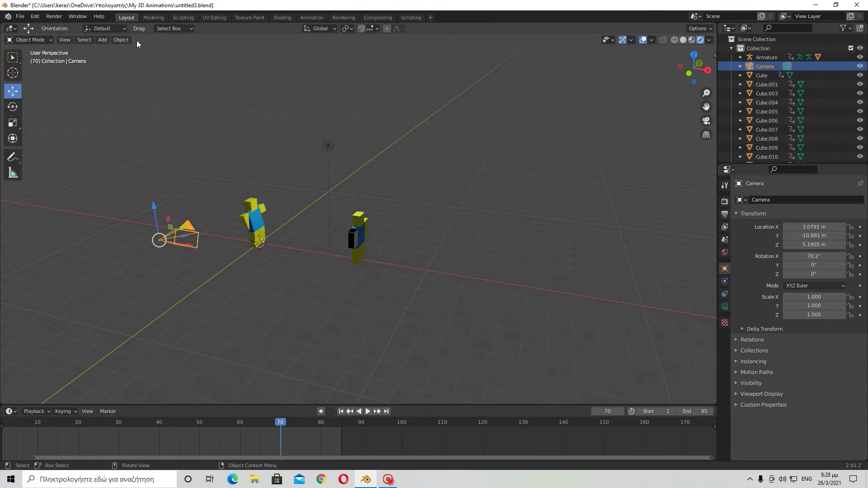
Render the shortened animation from the Rendering workspace and maximize the render window
click(154, 18)
click(178, 16)
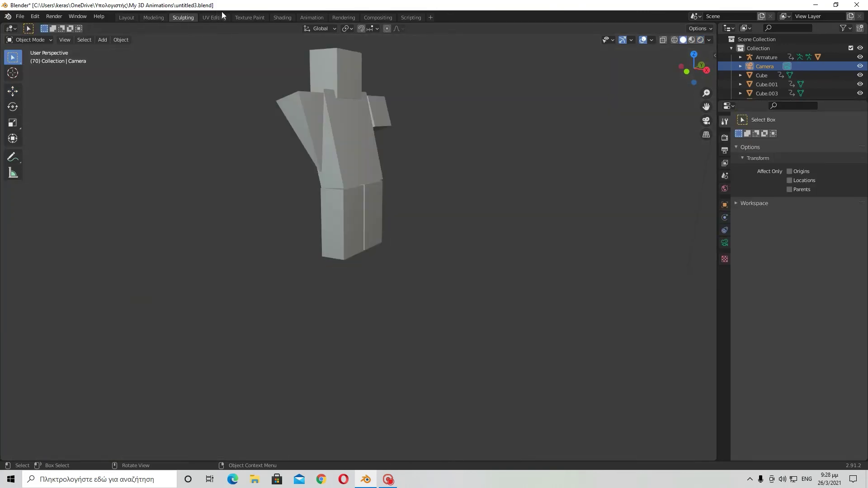
click(301, 17)
click(343, 17)
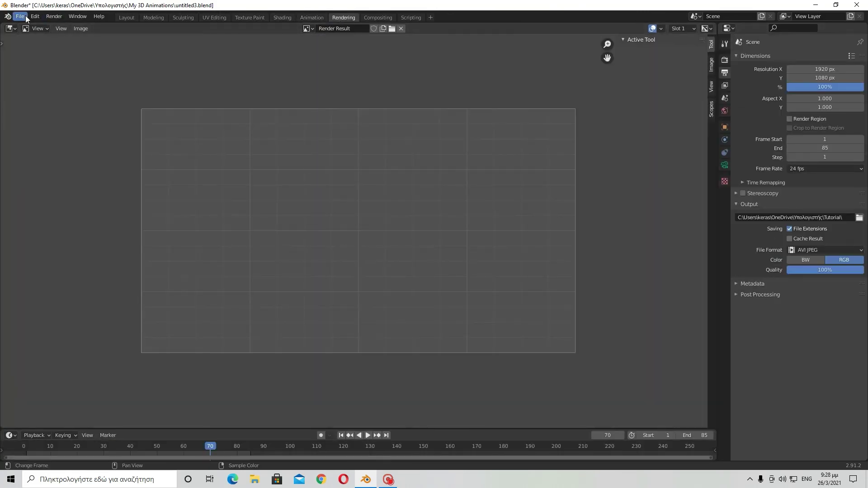
click(62, 28)
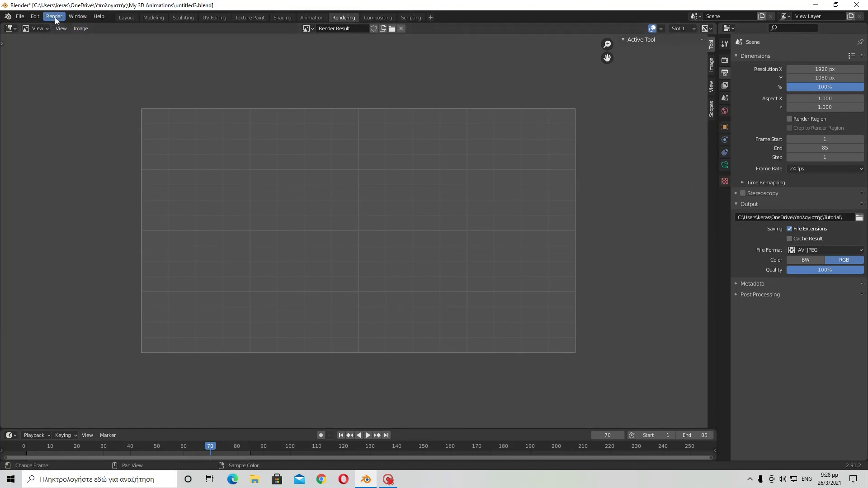
click(37, 28)
click(51, 19)
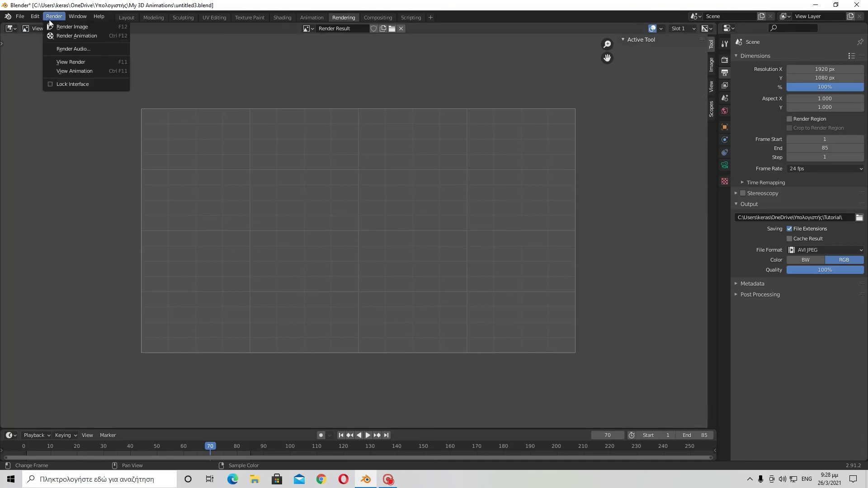
click(61, 35)
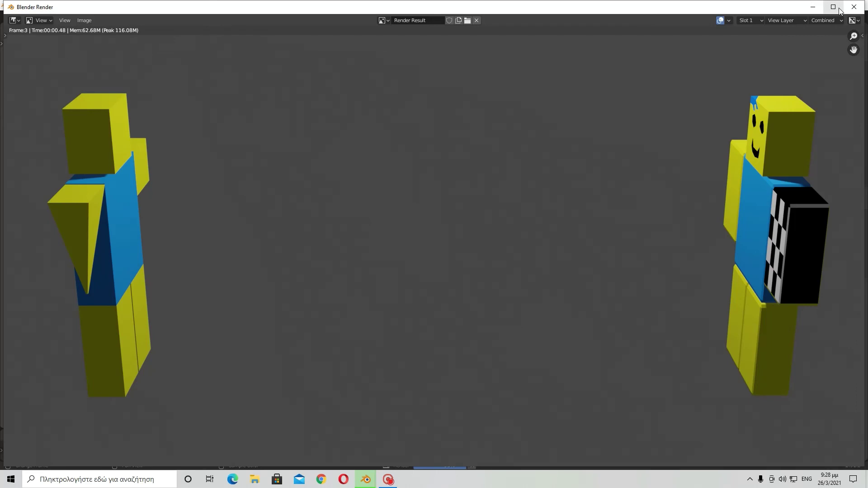
click(833, 7)
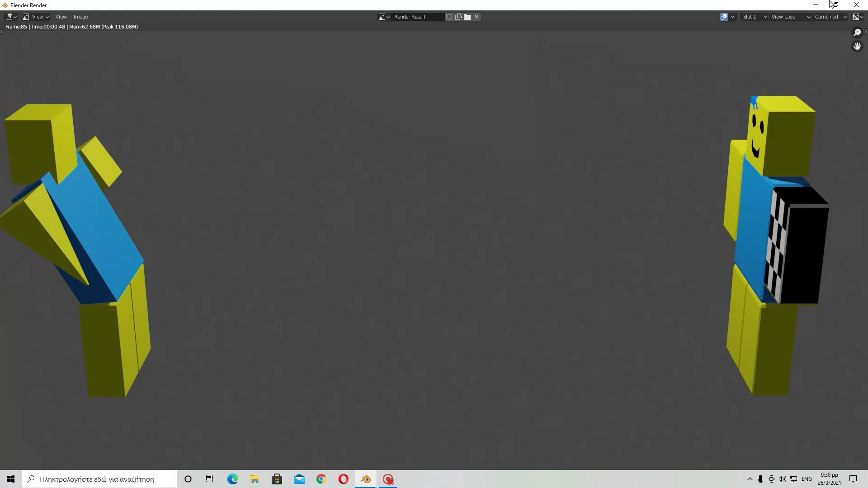
Close the render window and quit Blender, saving the changes to untitled3
click(857, 5)
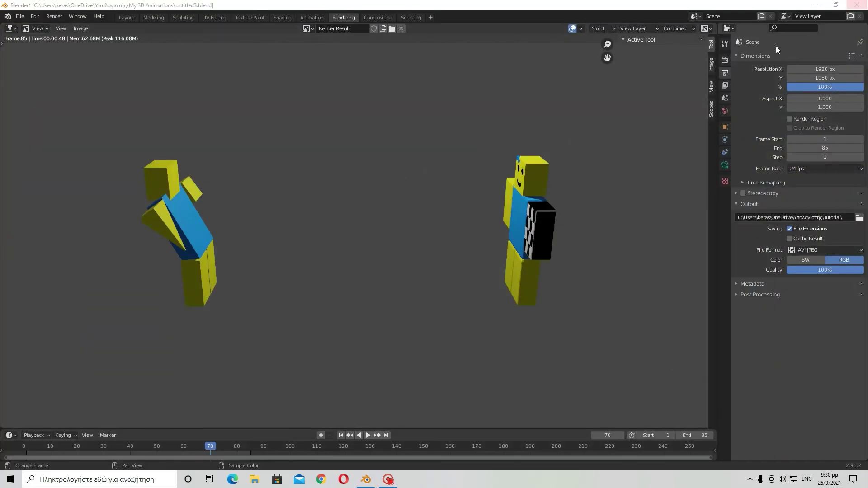
click(857, 5)
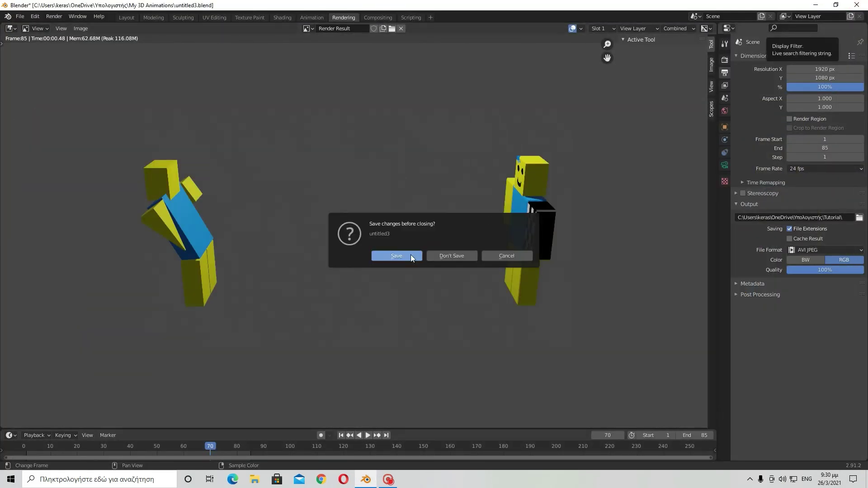
click(500, 254)
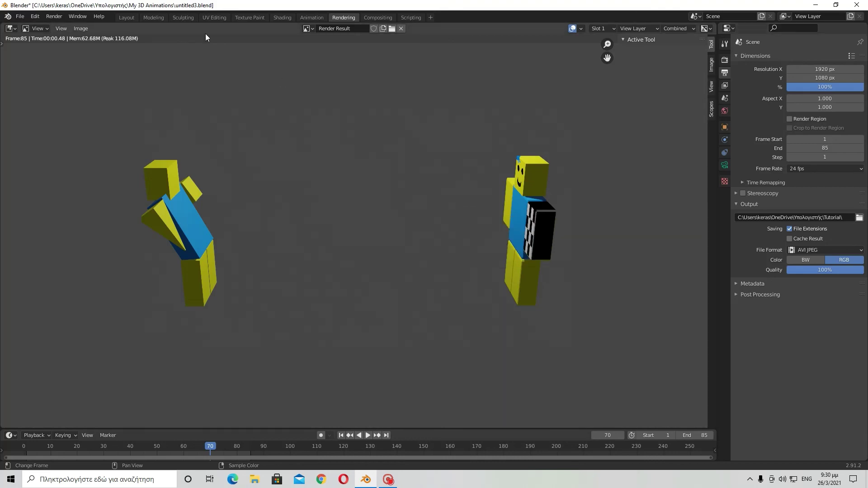
click(128, 17)
click(857, 5)
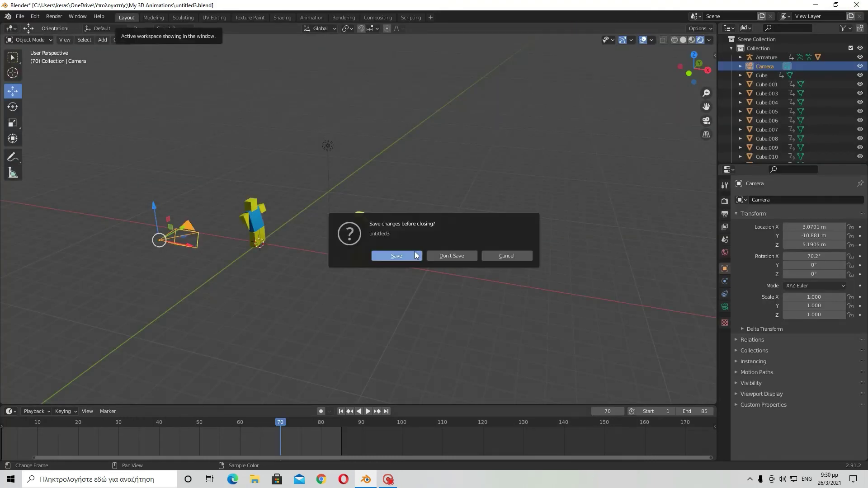
click(393, 257)
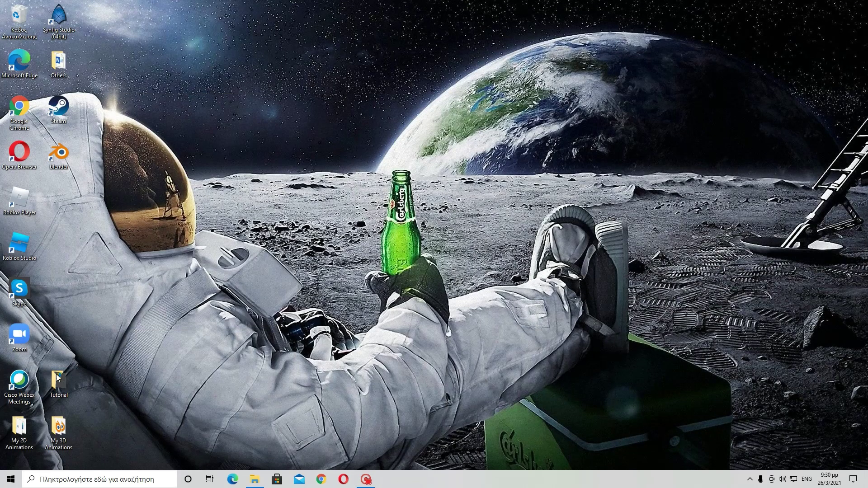
Open the Tutorial folder on the desktop, play and replay the rendered video 0001-0085, and skip to the next video for comparison
double_click(56, 381)
double_click(108, 68)
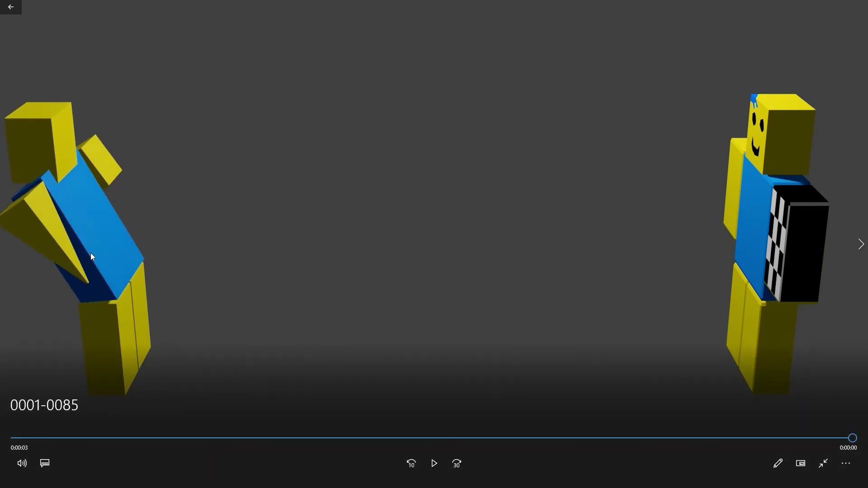
click(536, 437)
click(434, 464)
click(861, 245)
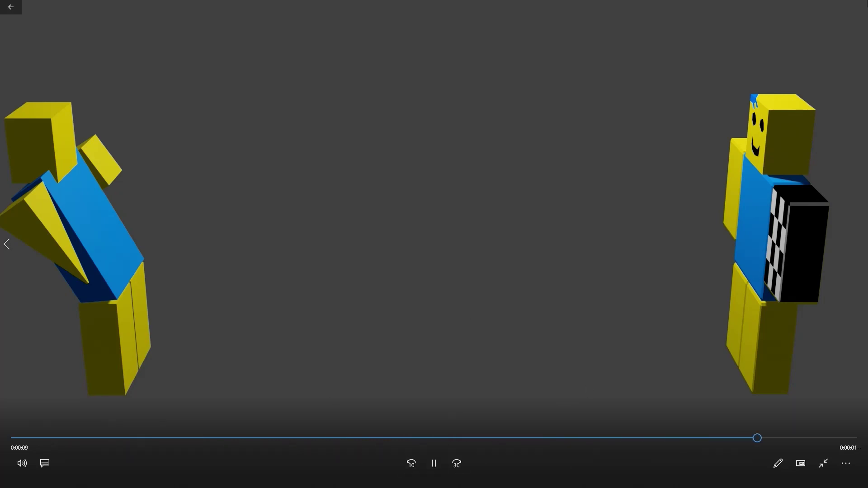
Close the video player and the Tutorial folder
click(858, 5)
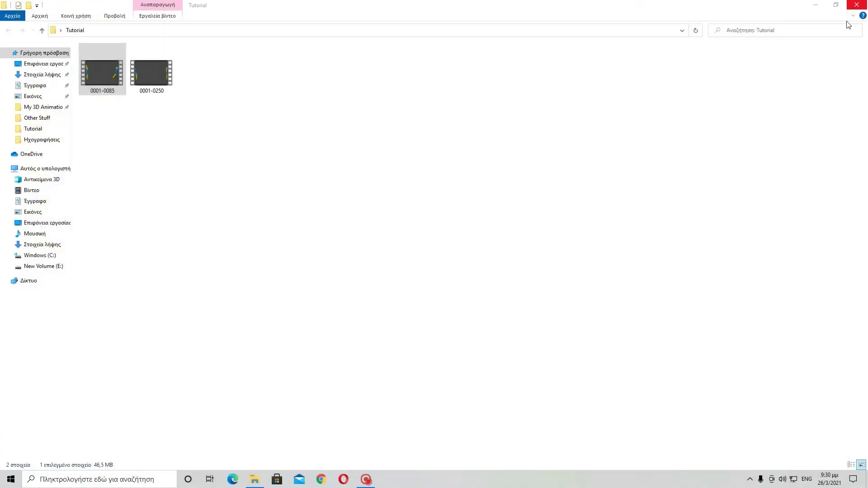
click(324, 155)
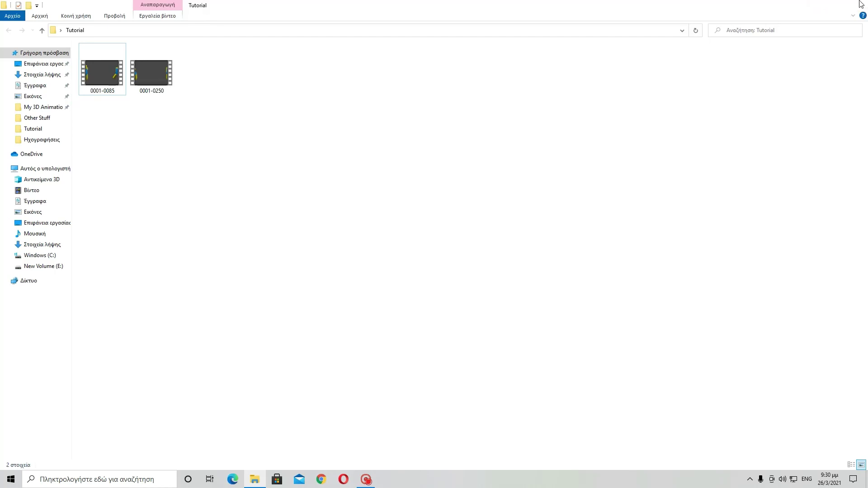
click(860, 5)
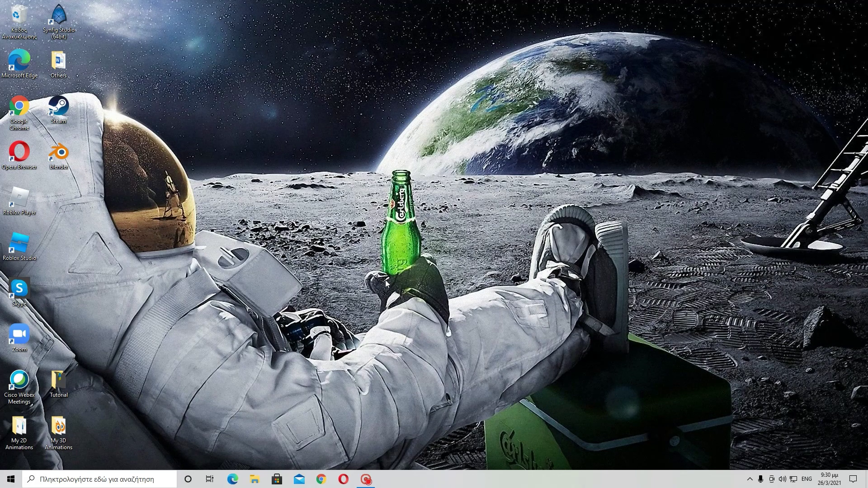
drag(378, 277, 441, 161)
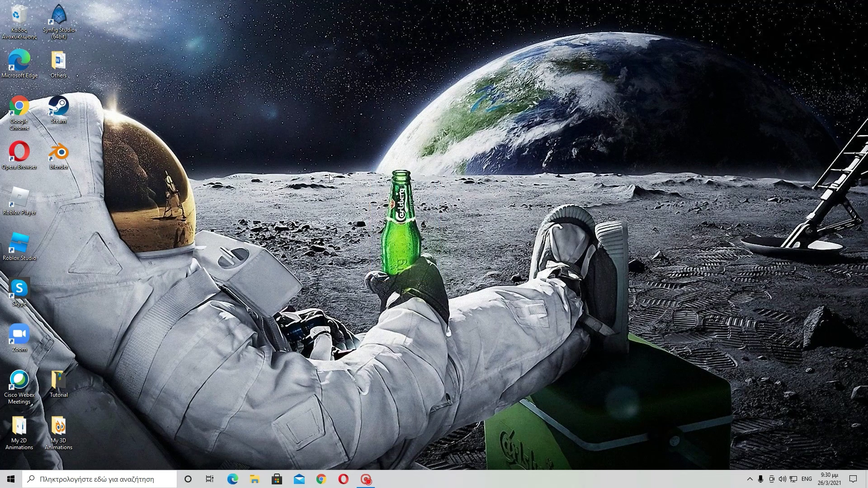